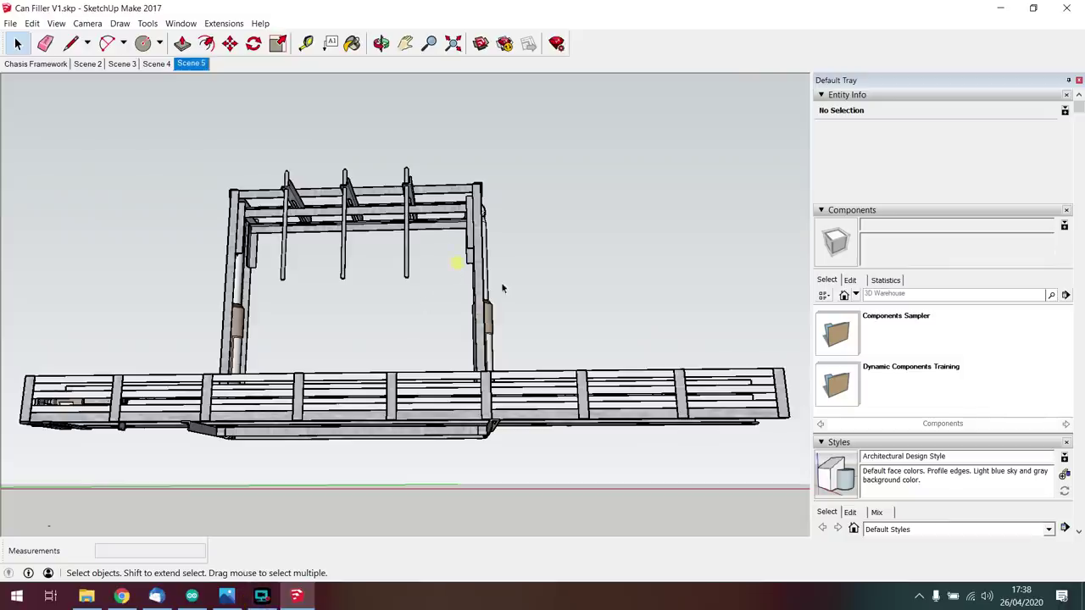
Step: Orbit and zoom around the Can Filler frame to view it from below and from several angles
middle_click_drag(498, 282, 463, 210)
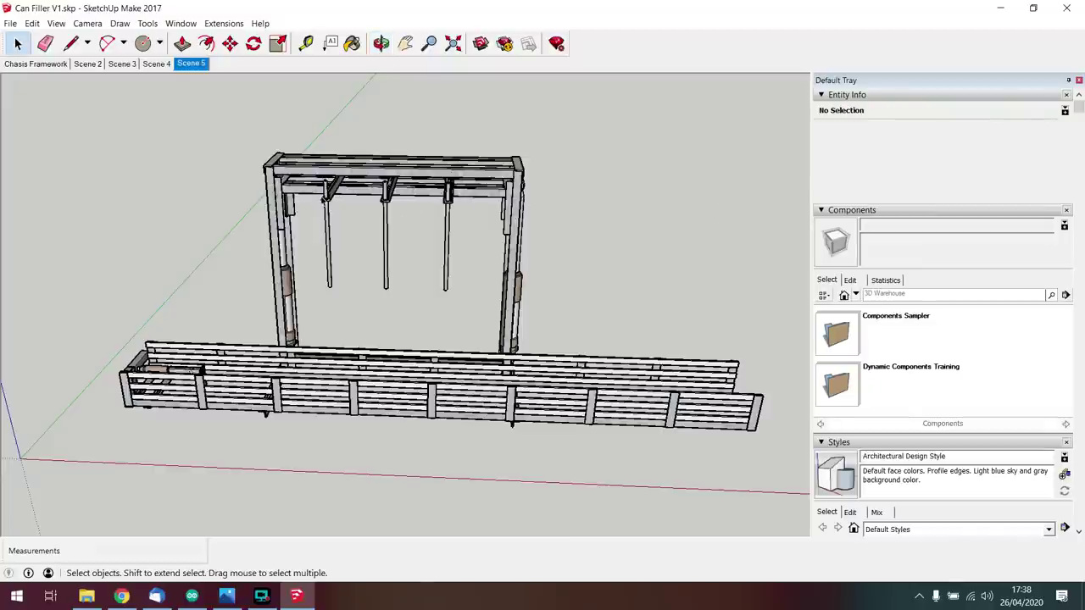
scroll(390, 206, "up", 5)
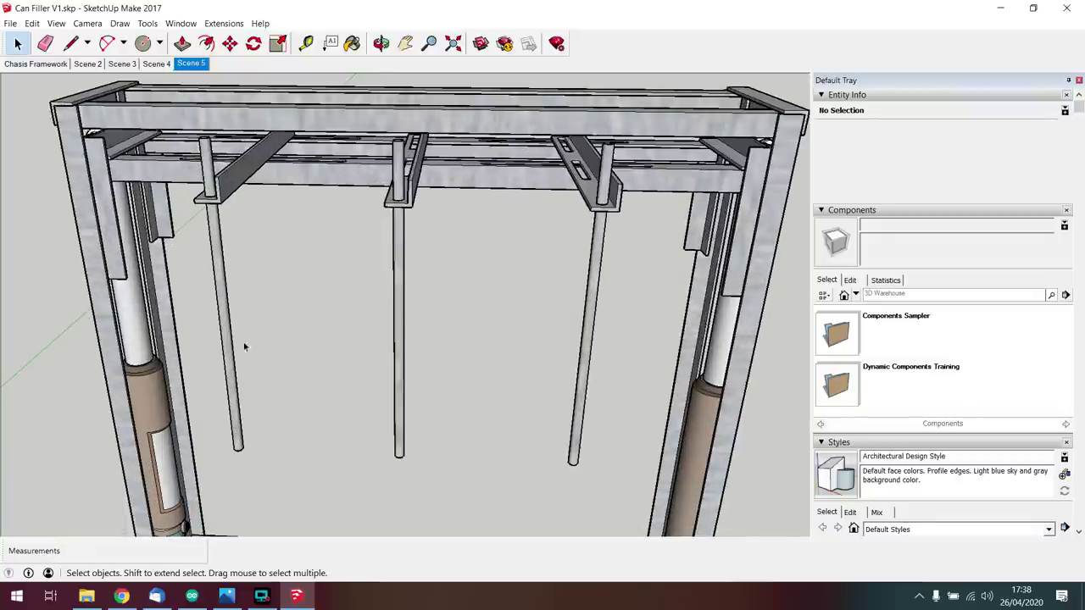
middle_click_drag(475, 117, 398, 332)
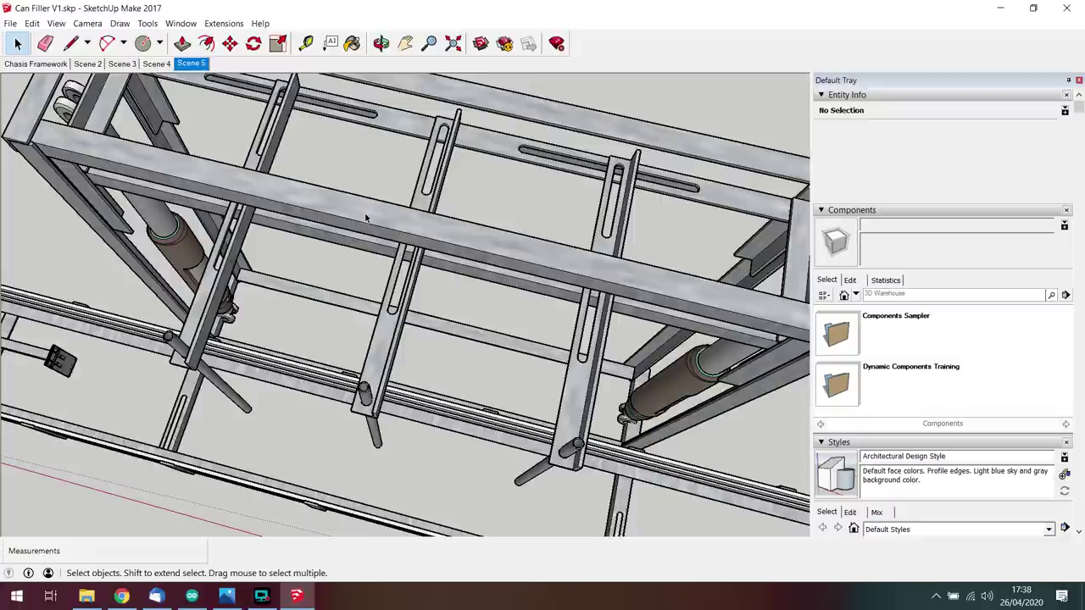
middle_click_drag(366, 218, 373, 119)
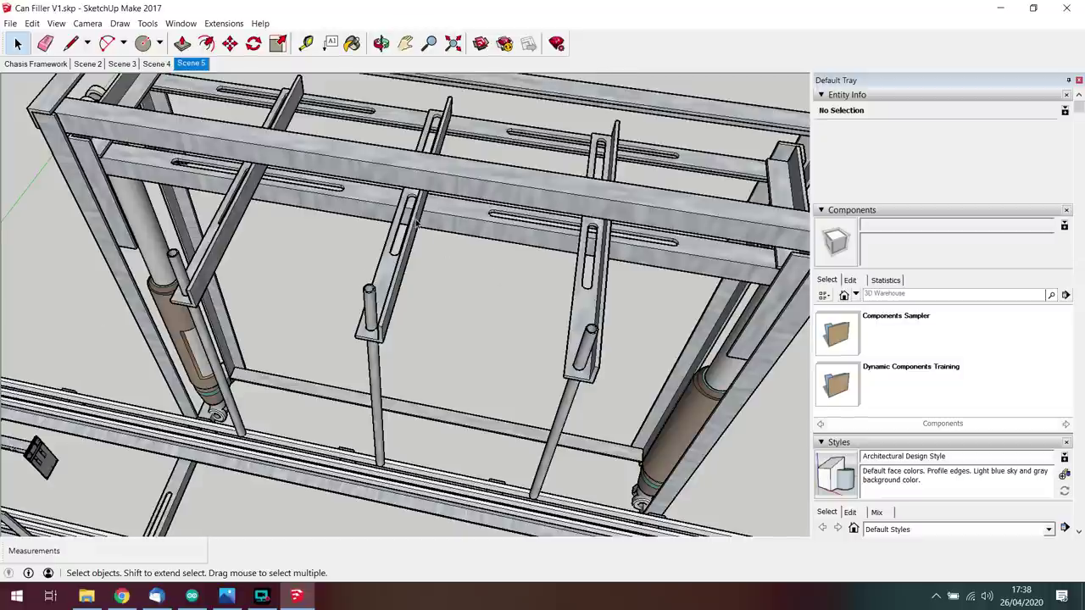
scroll(414, 223, "down", 3)
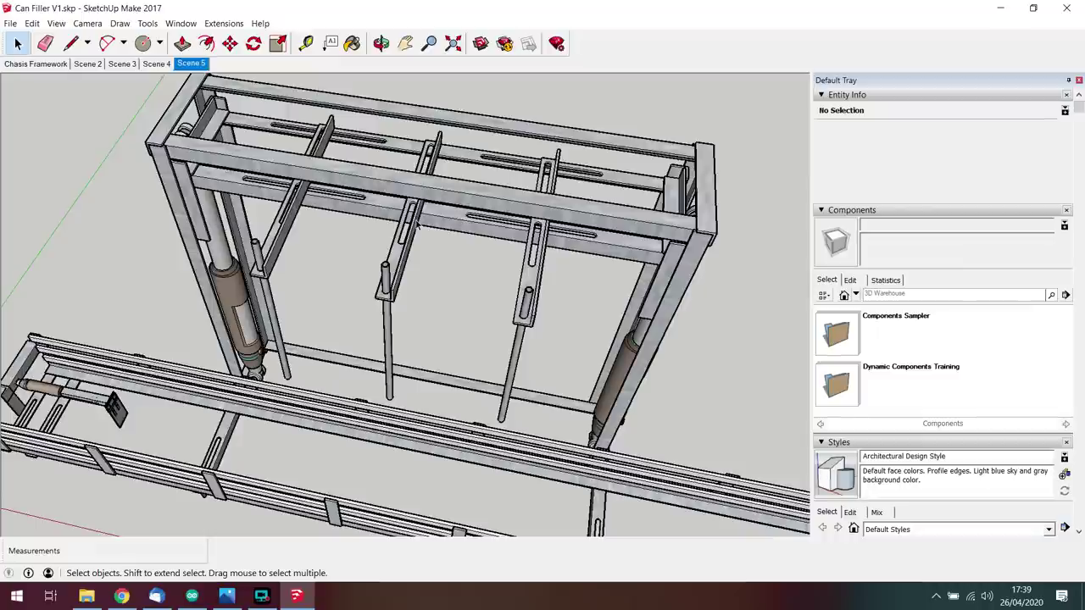
middle_click_drag(416, 223, 693, 215)
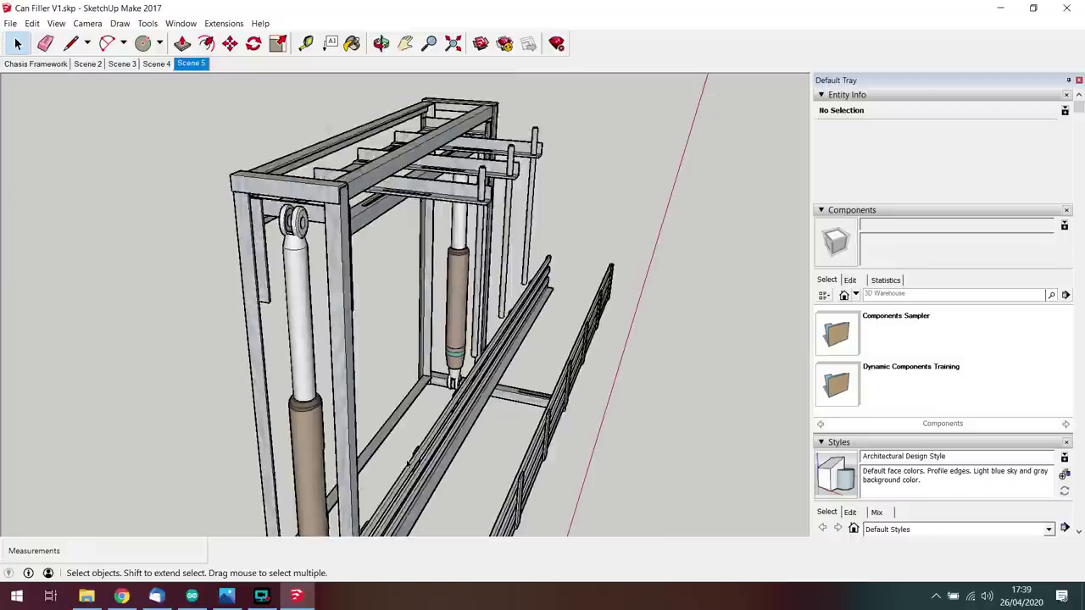
scroll(408, 463, "down", 3)
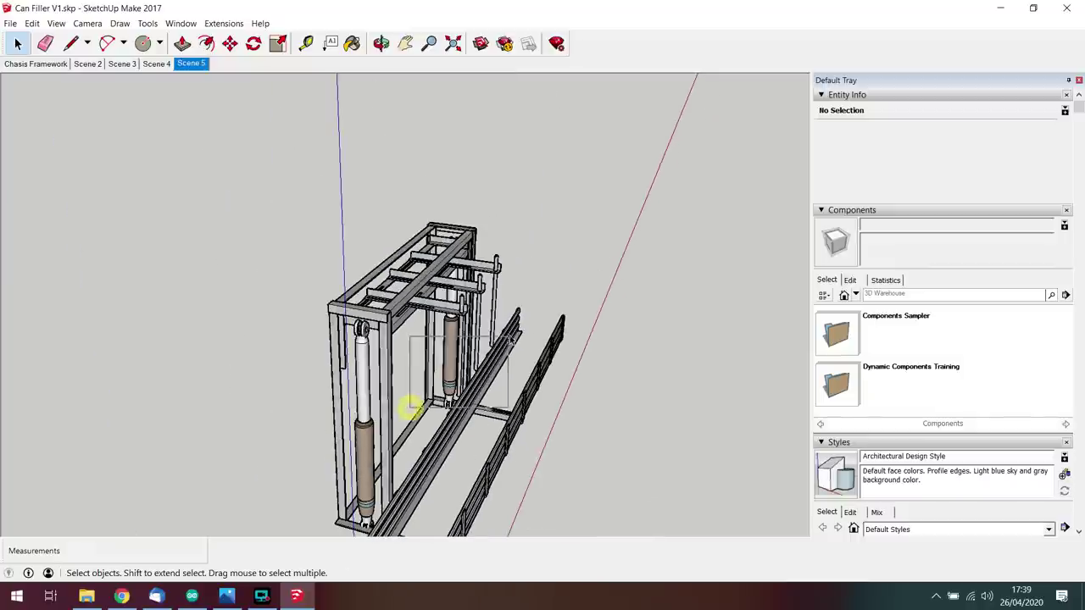
Step: Pan to reveal the bottom tray, then orbit around the cylinders and rails
left_click(405, 44)
left_click_drag(408, 327, 538, 461)
scroll(538, 392, "up", 5)
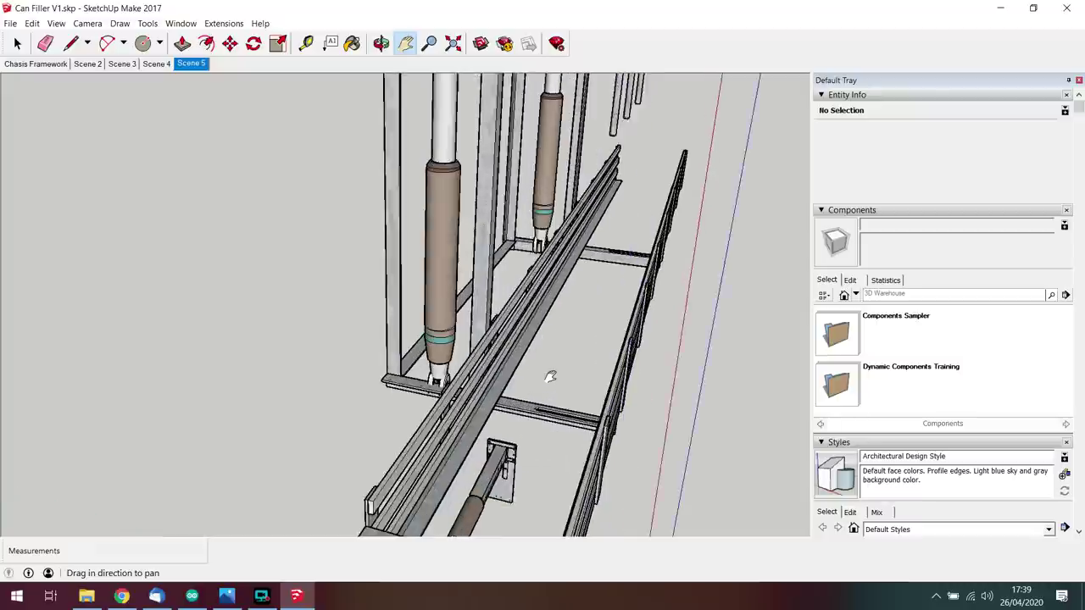
middle_click_drag(609, 424, 640, 464)
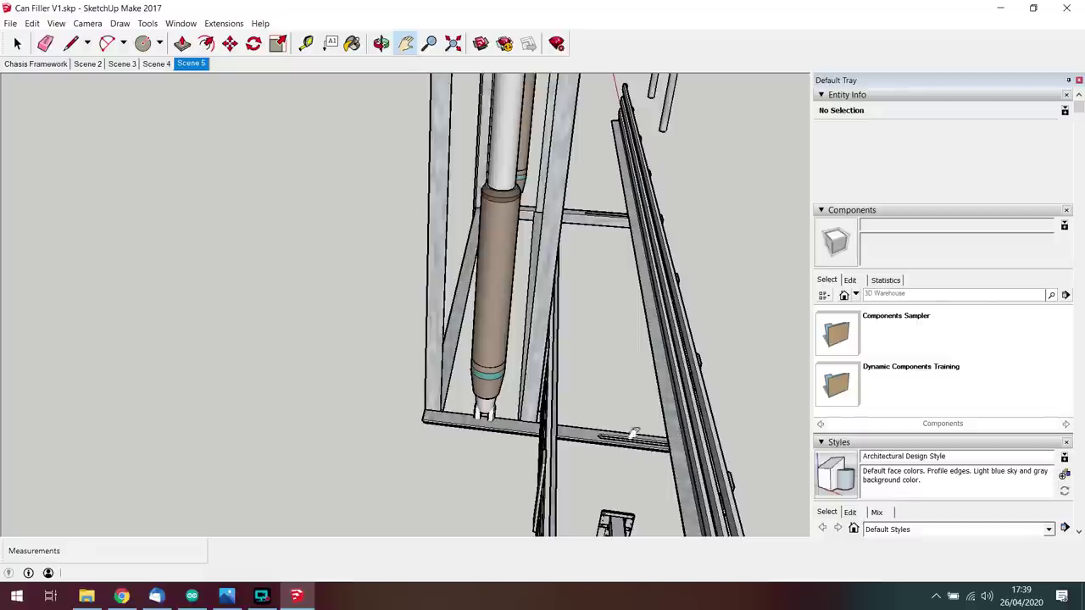
key("space")
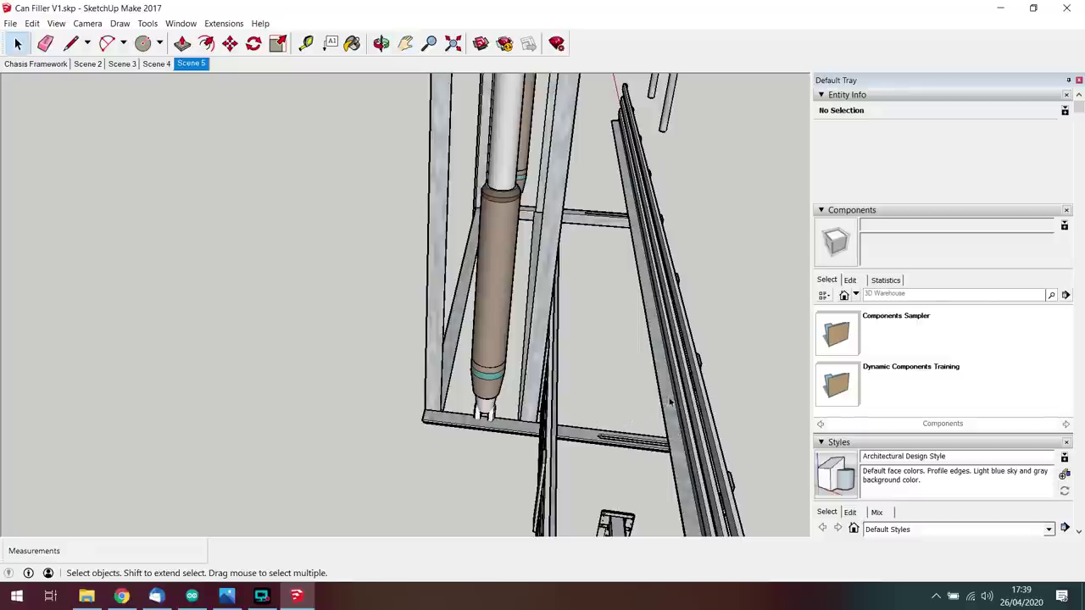
Step: Select both conveyor side rail beams and combine them into a single group
left_click(670, 405)
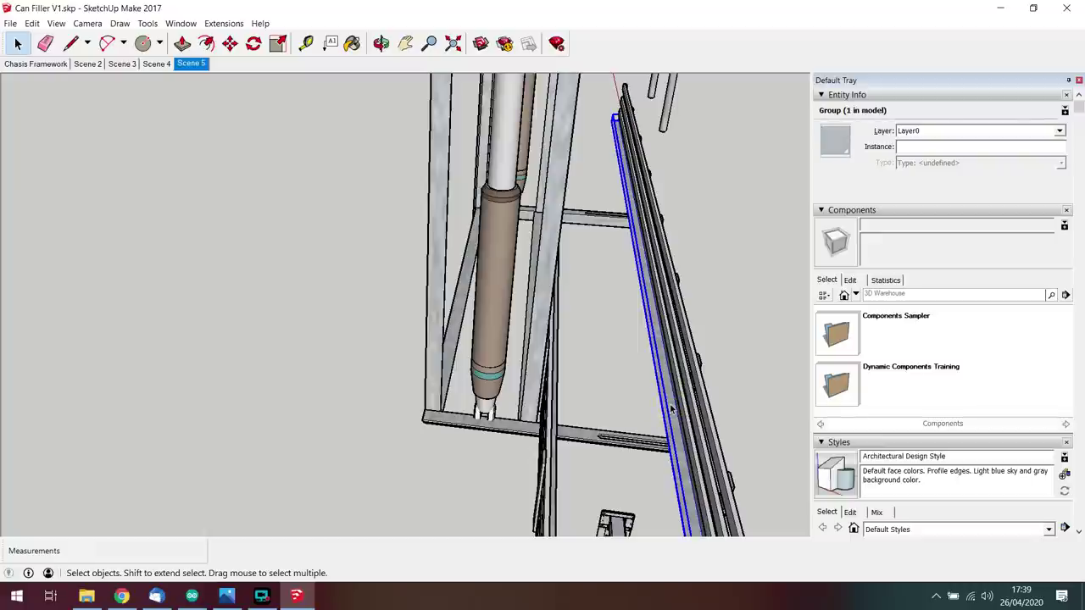
key("m")
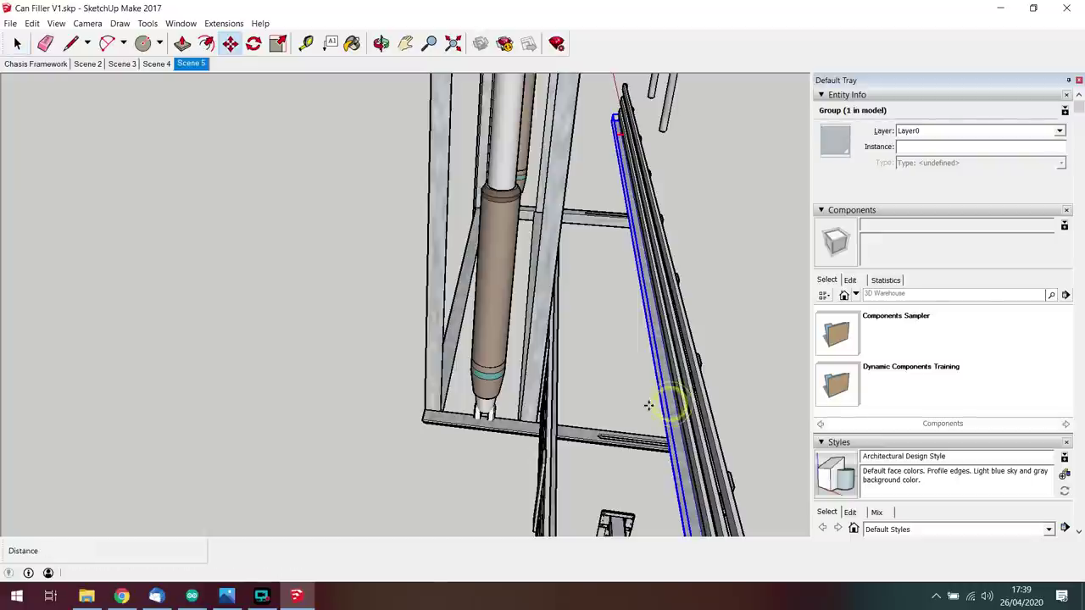
left_click(665, 405)
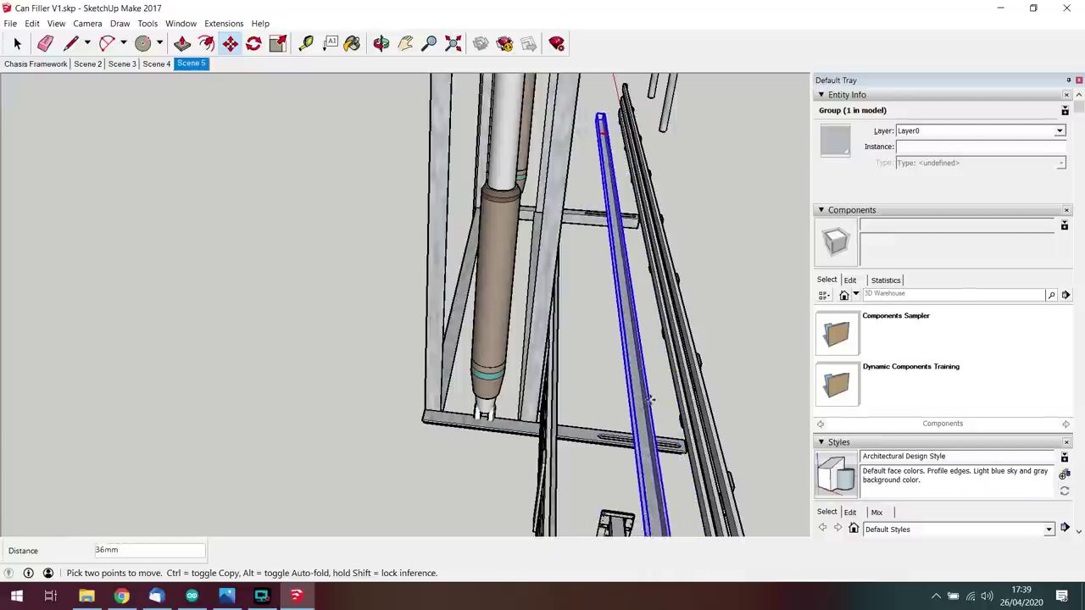
left_click(702, 387)
key("space")
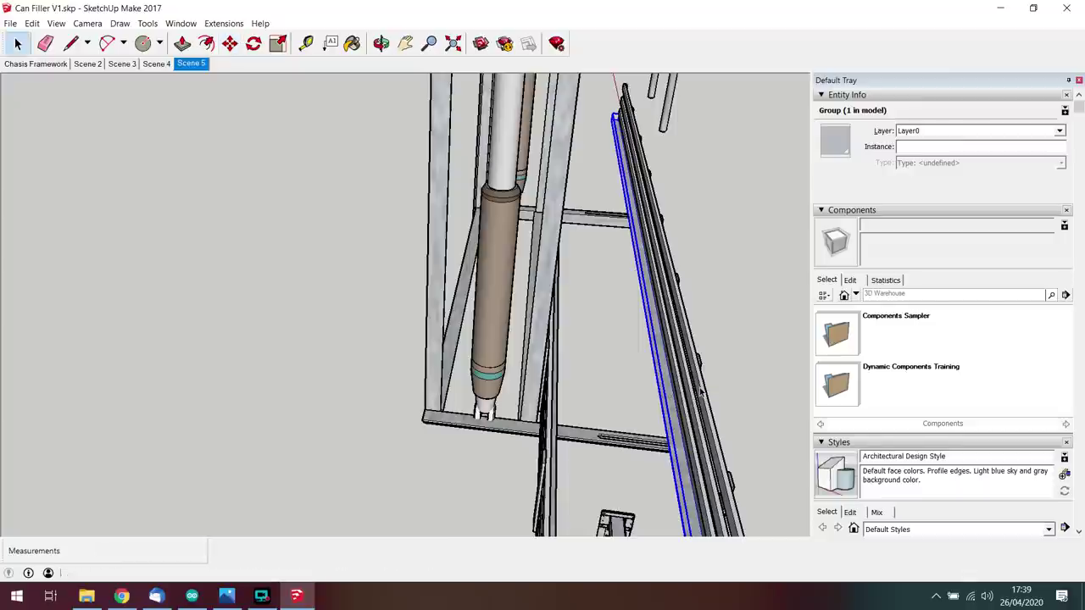
left_click(697, 388)
left_click(669, 394, "shift")
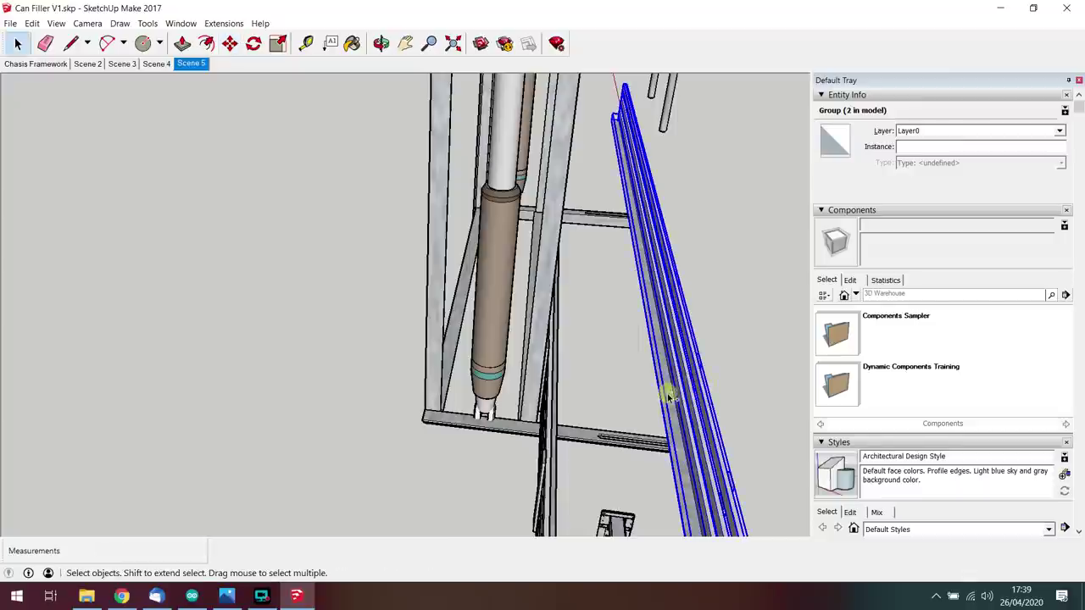
right_click(667, 394)
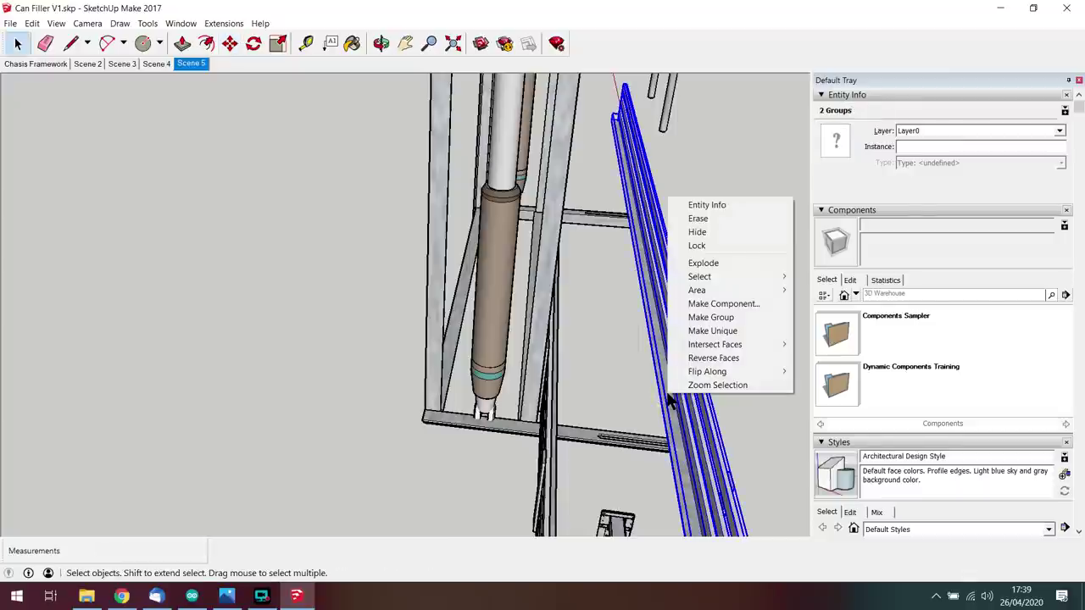
left_click(713, 317)
Step: Move the new rail group 20mm along the green axis to widen the can channel
key("m")
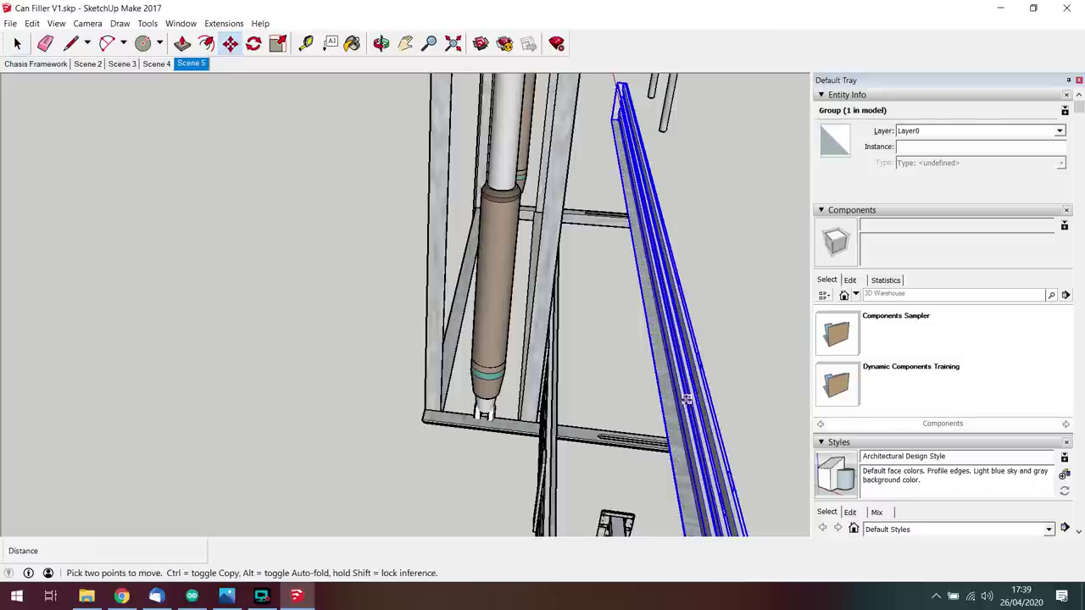
left_click(685, 398)
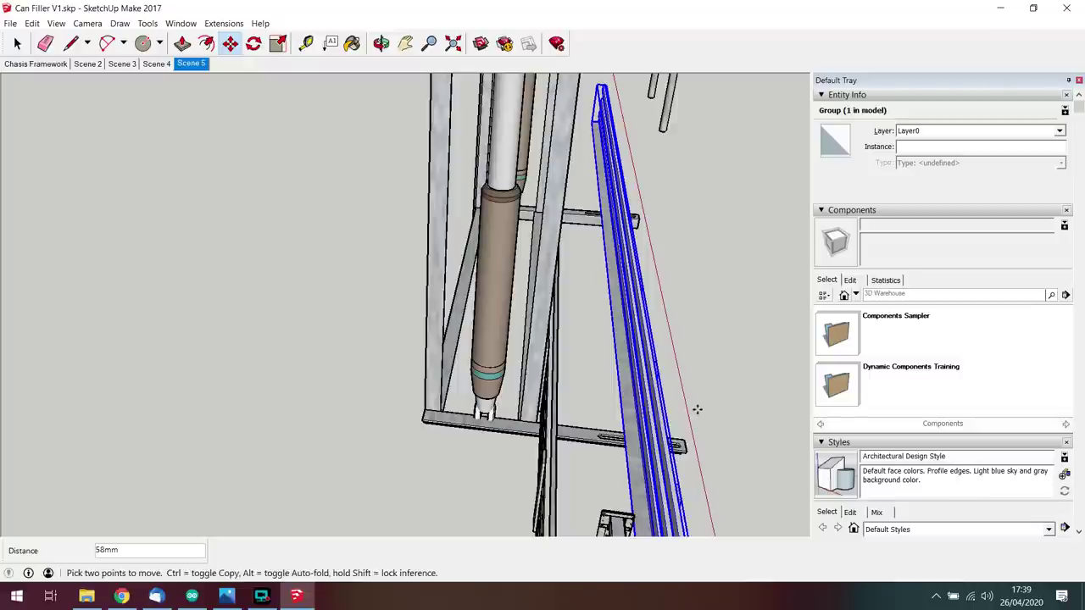
middle_click_drag(704, 405, 500, 375)
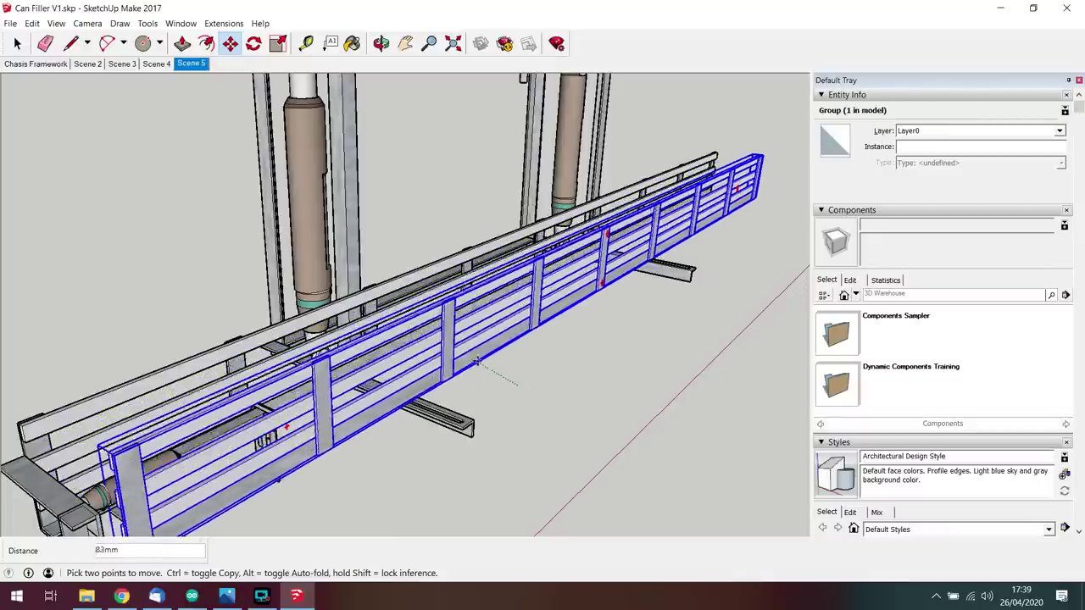
left_click(505, 380)
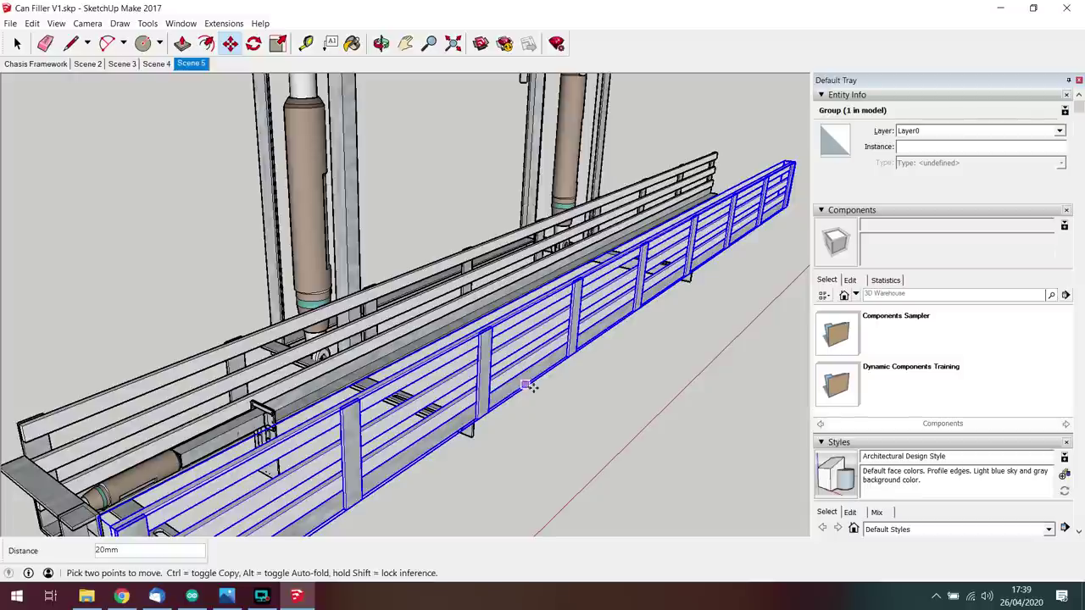
key("space")
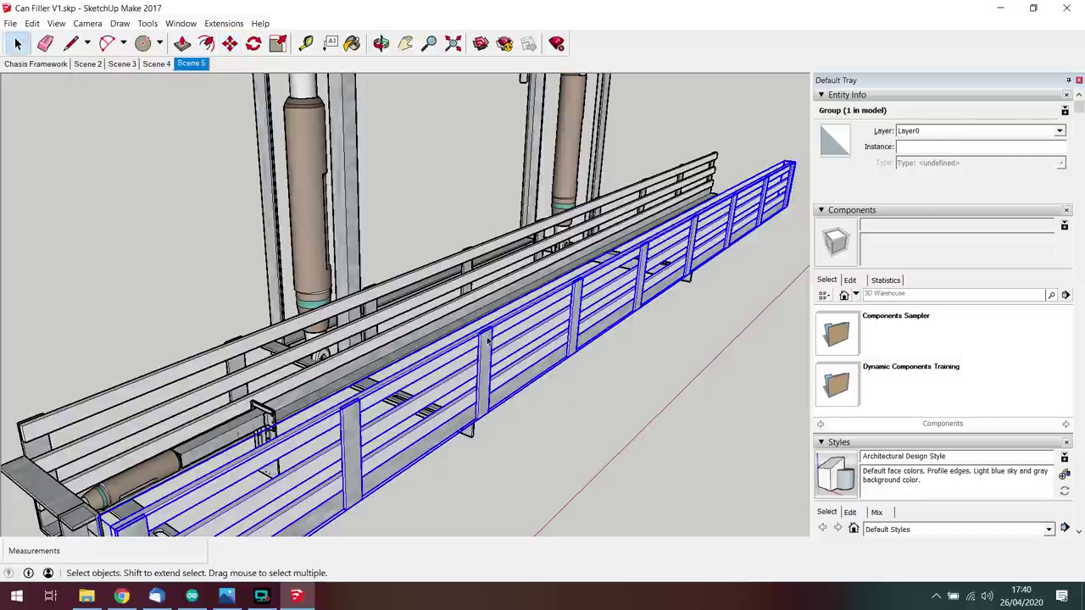
Step: Orbit to look down on the frame and select the filling-head group
middle_click_drag(519, 316, 360, 245)
scroll(415, 242, "down", 4)
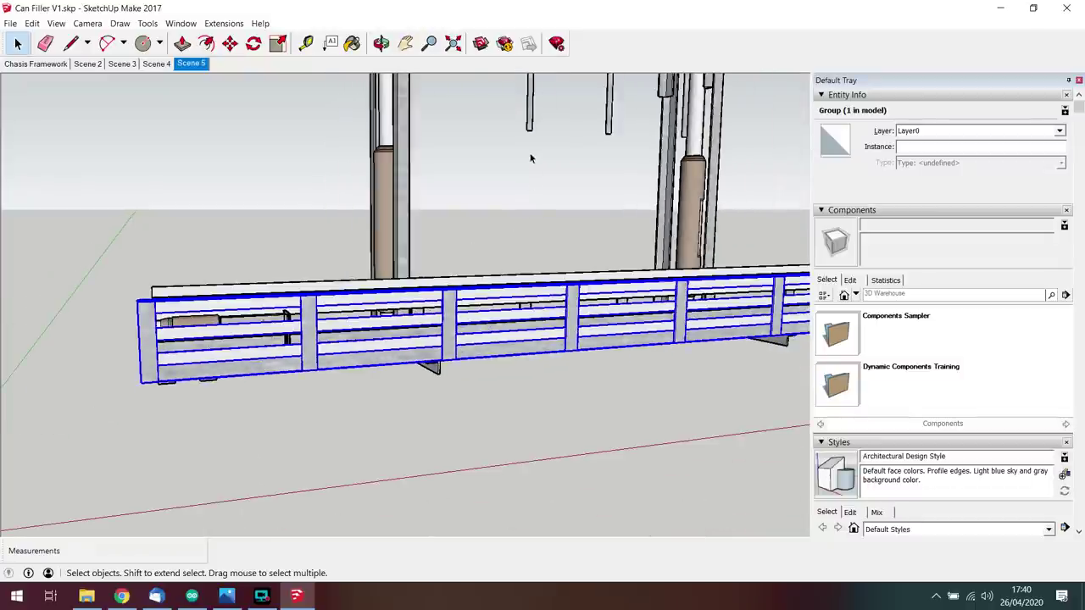
middle_click_drag(514, 139, 442, 331, "shift")
middle_click_drag(497, 286, 458, 359)
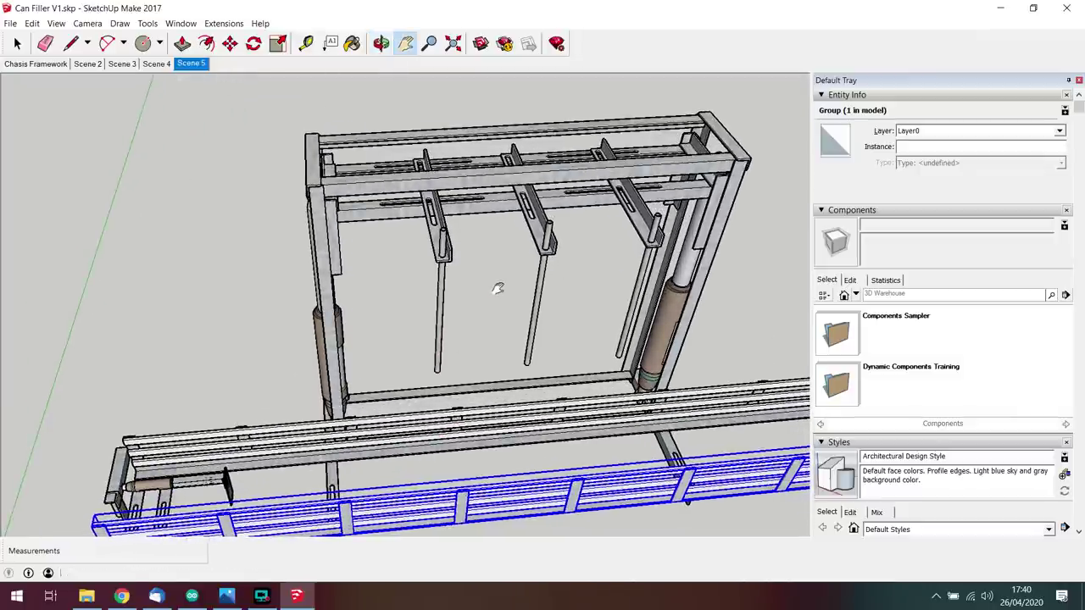
middle_click_drag(498, 289, 476, 271)
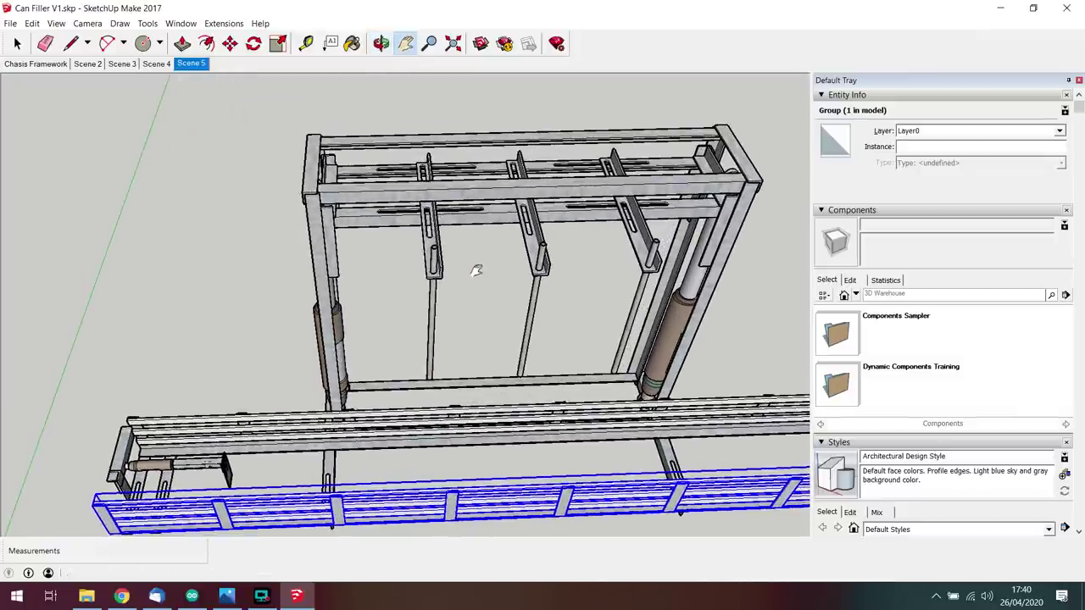
left_click(490, 219)
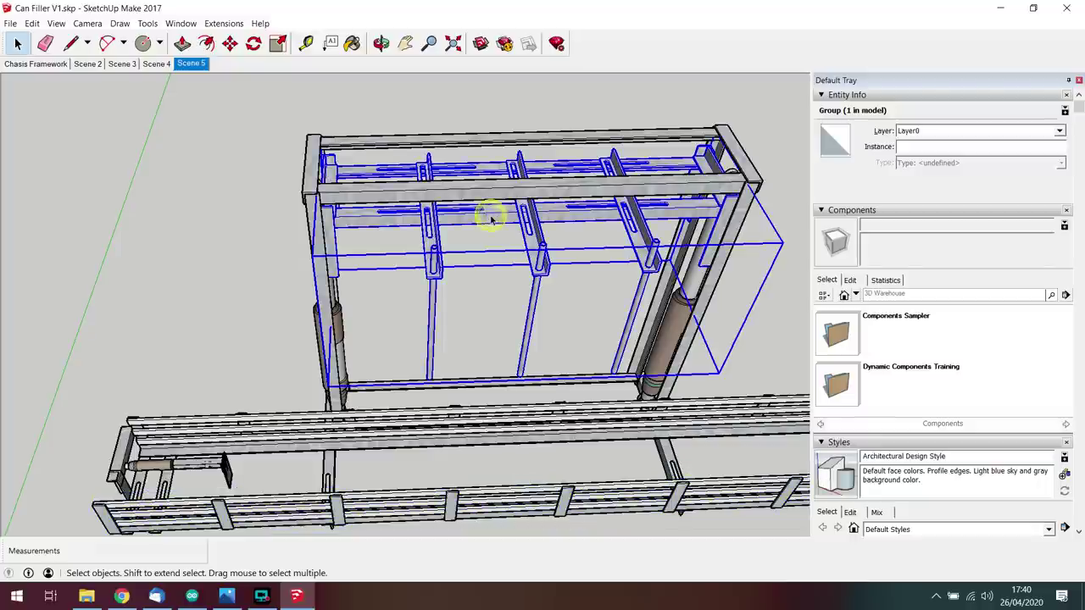
Step: With Move, nudge the filling-head group slightly along the vertical axis near its start height
key("m")
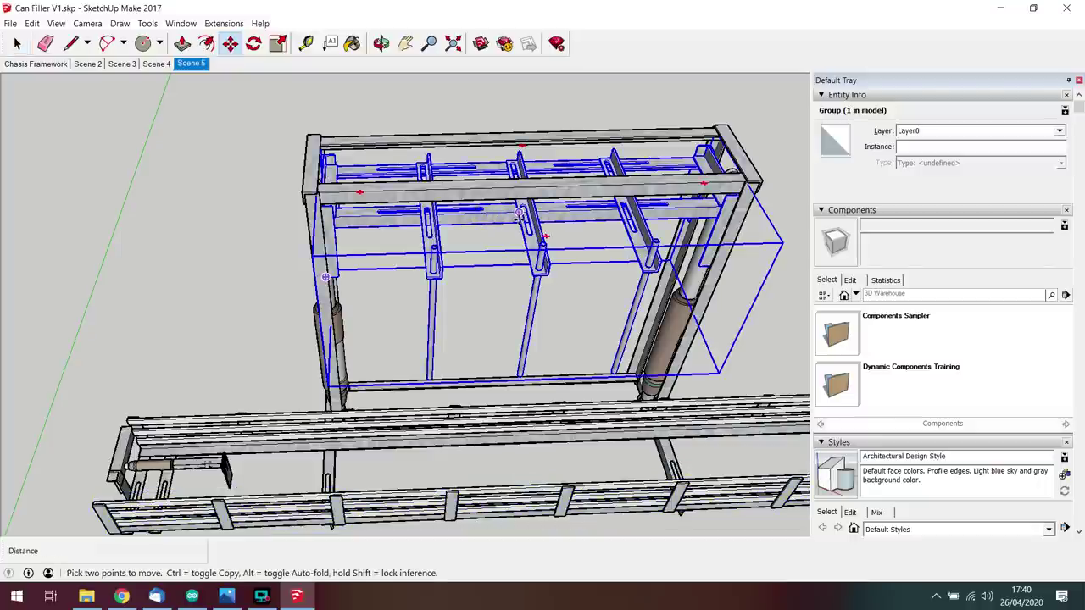
middle_click_drag(514, 240, 516, 135)
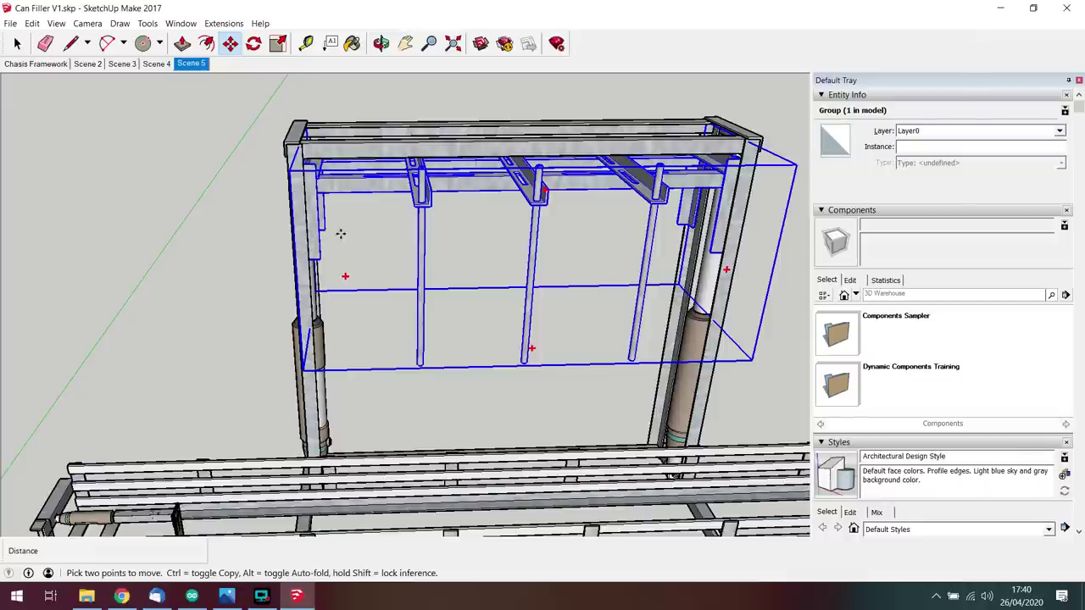
middle_click_drag(350, 229, 509, 280)
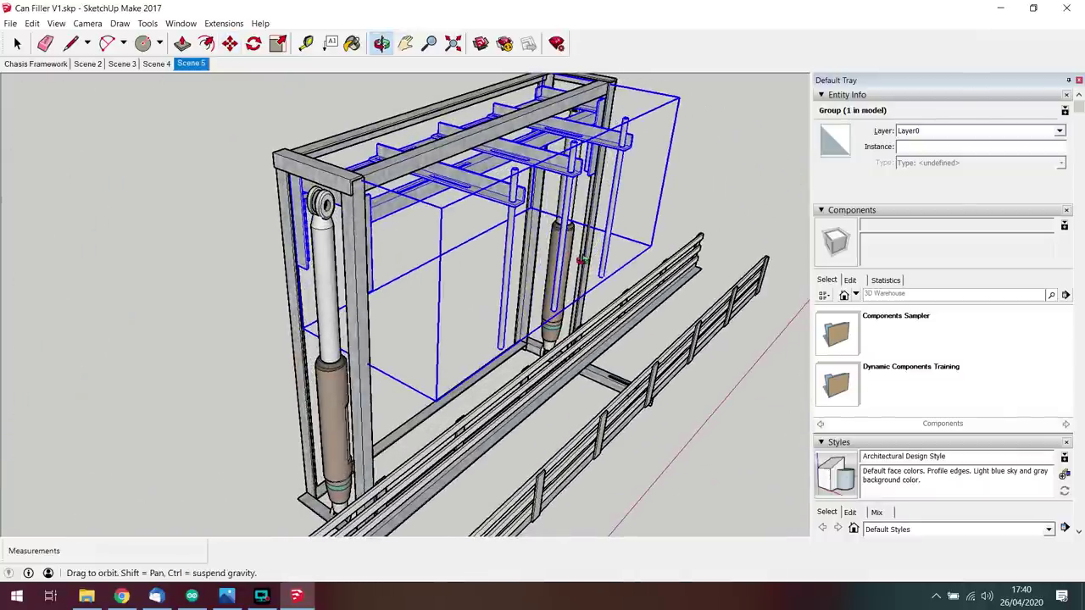
middle_click_drag(559, 260, 559, 259)
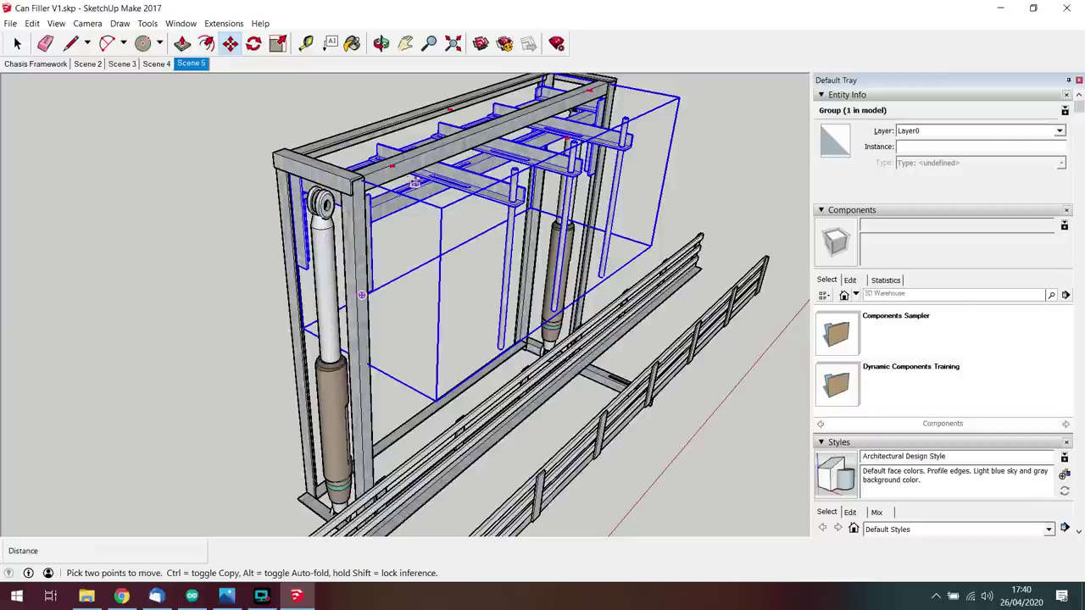
left_click(432, 181)
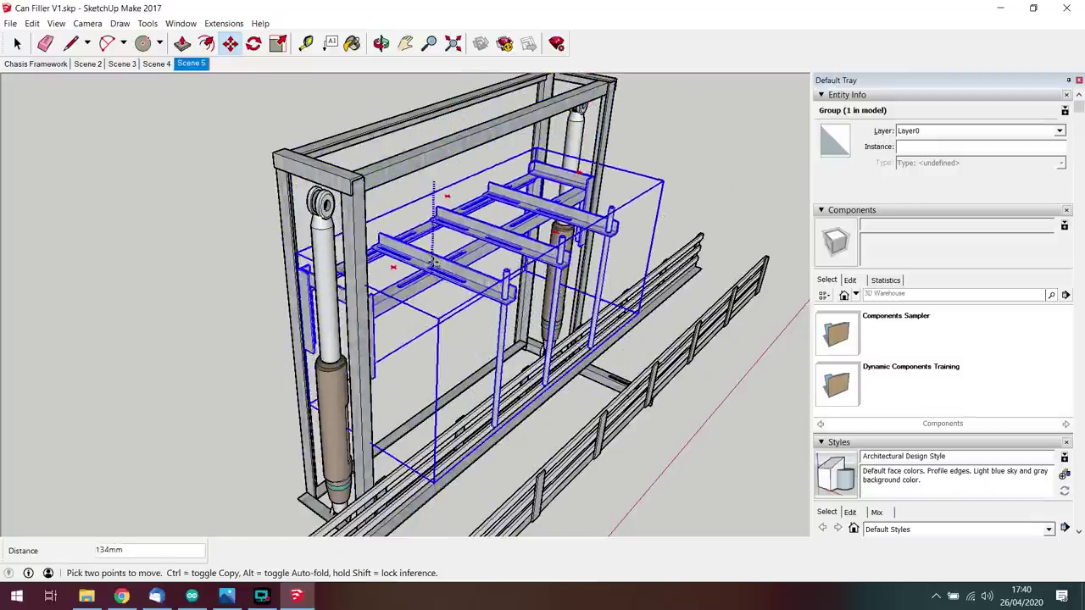
left_click(434, 190)
left_click(434, 190)
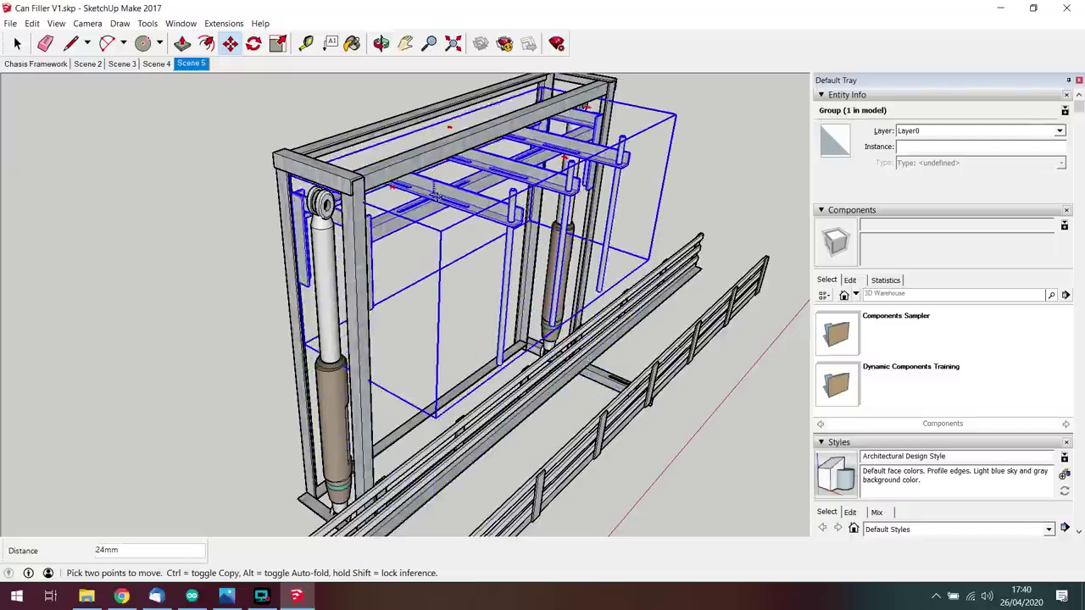
left_click(435, 183)
left_click(434, 183)
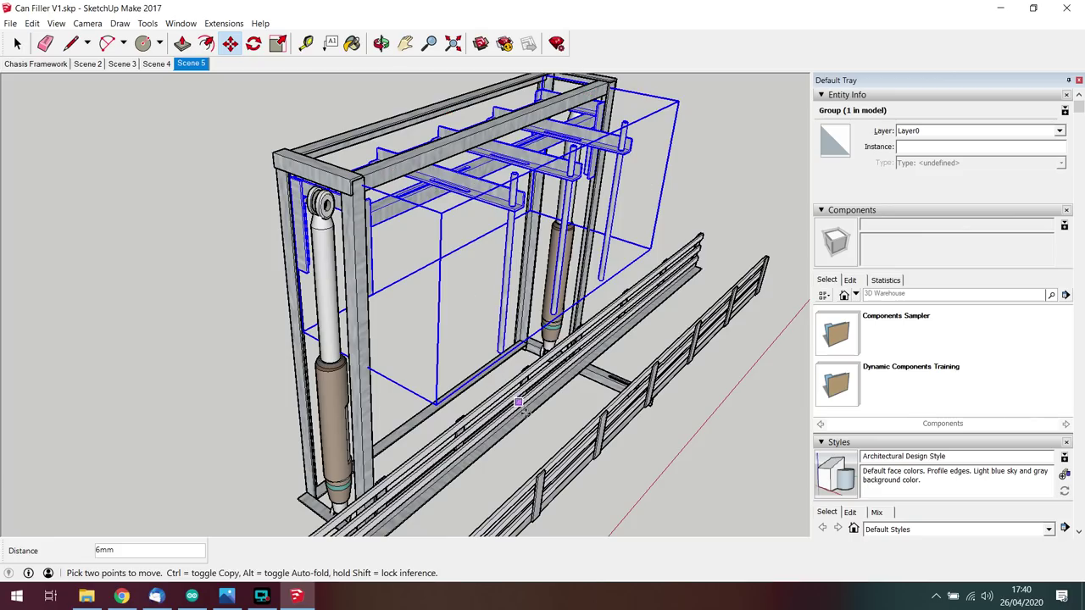
Step: Lower the filling-head group 40mm down the blue axis toward the rails
middle_click_drag(519, 403, 453, 388)
scroll(550, 223, "up", 4)
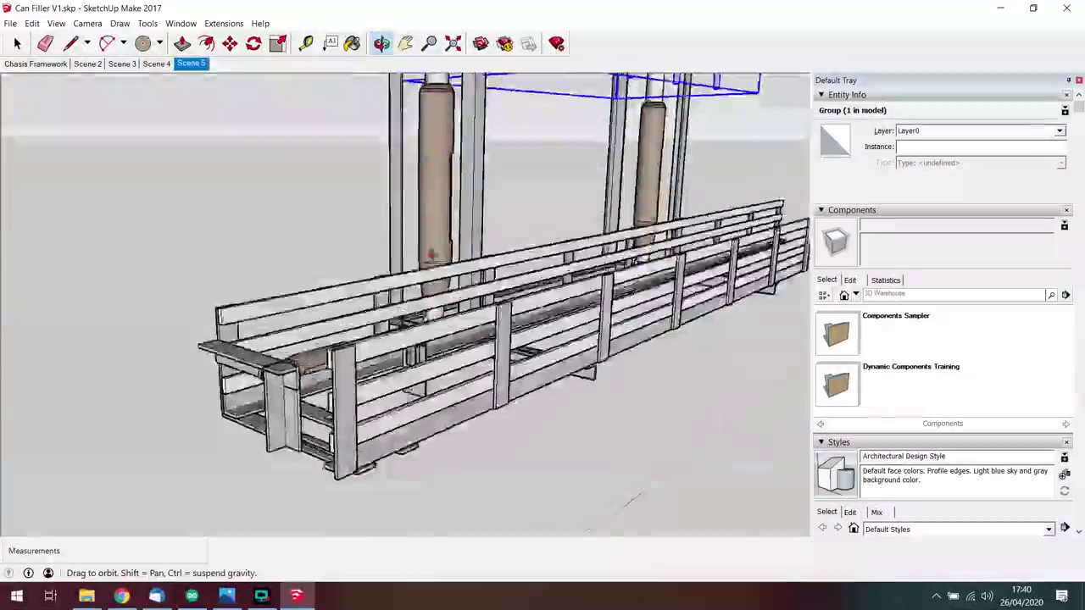
middle_click_drag(432, 254, 509, 332)
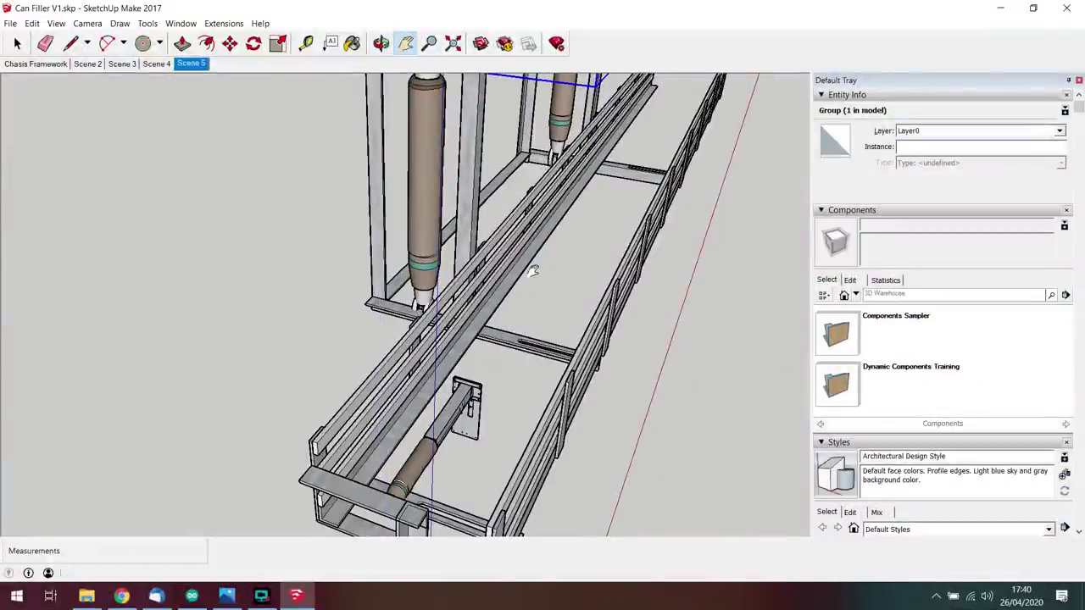
middle_click_drag(547, 251, 562, 170)
scroll(485, 335, "up", 3)
left_click_drag(485, 335, 487, 342)
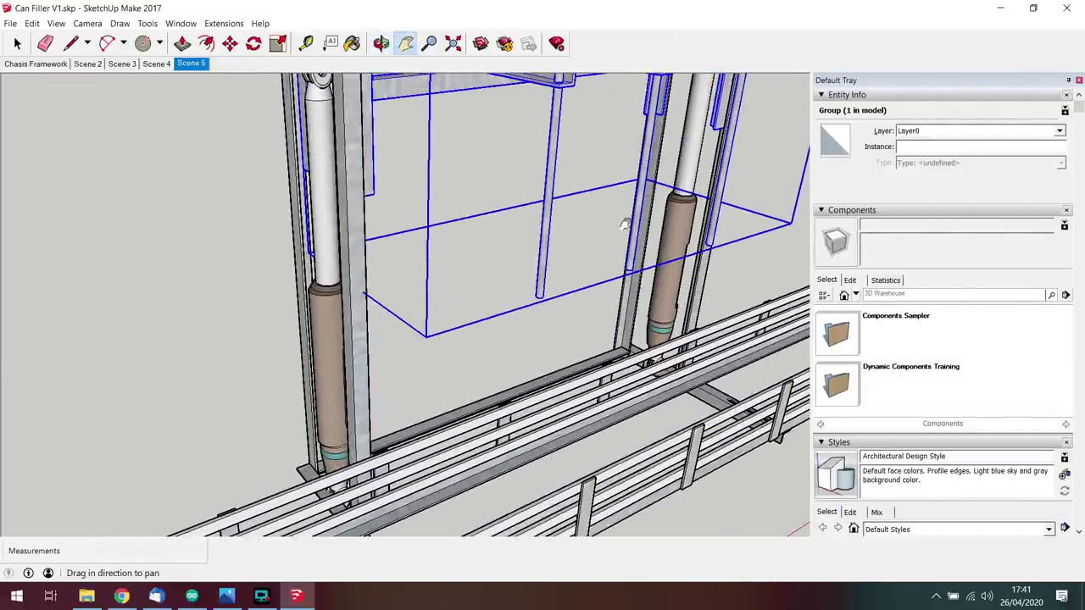
key("m")
left_click(445, 78)
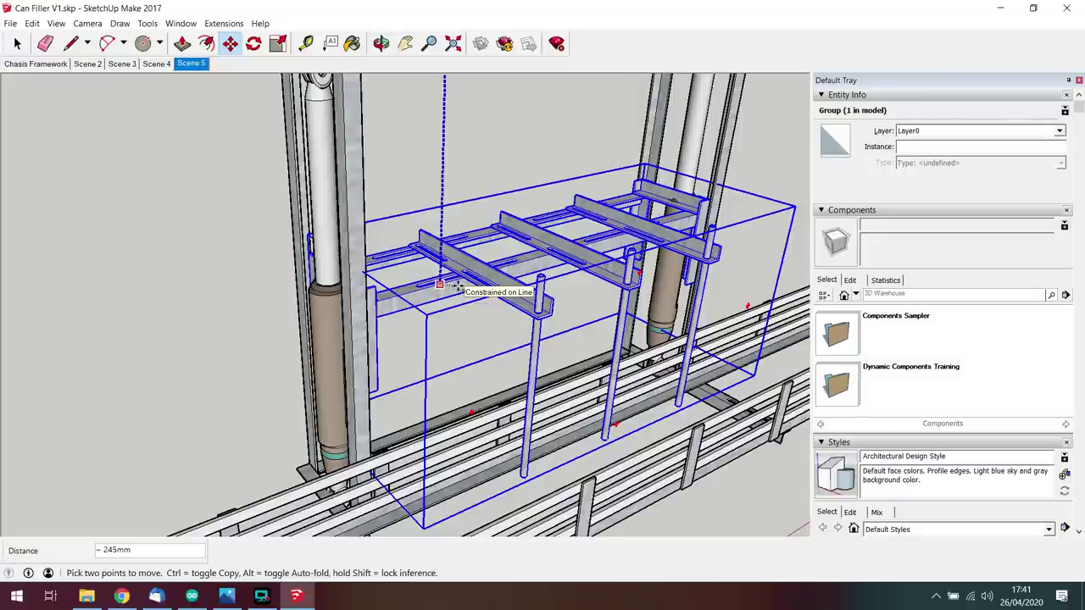
left_click(456, 288)
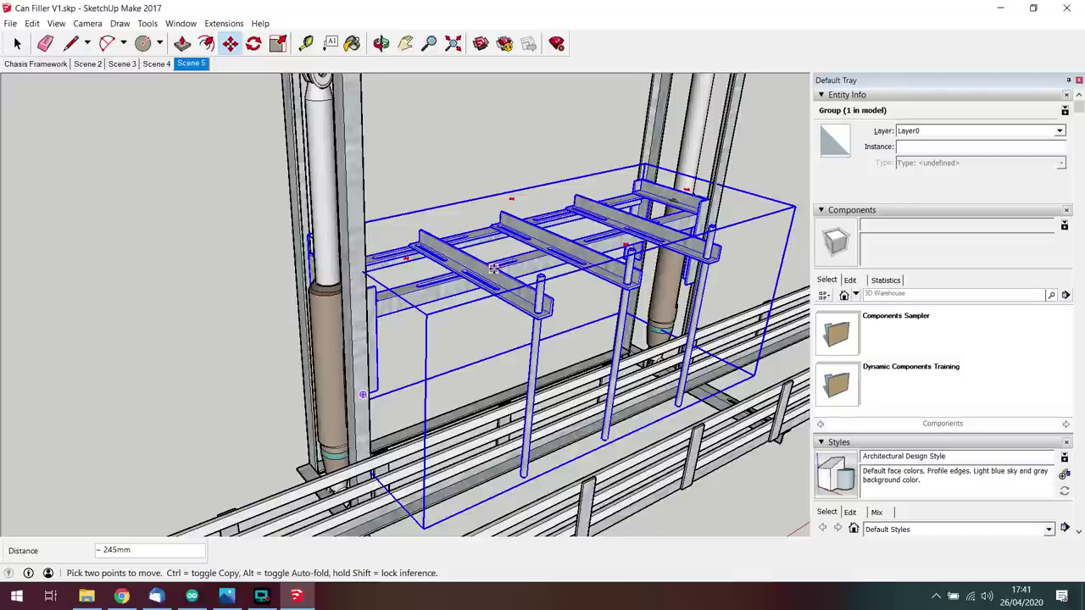
type("40")
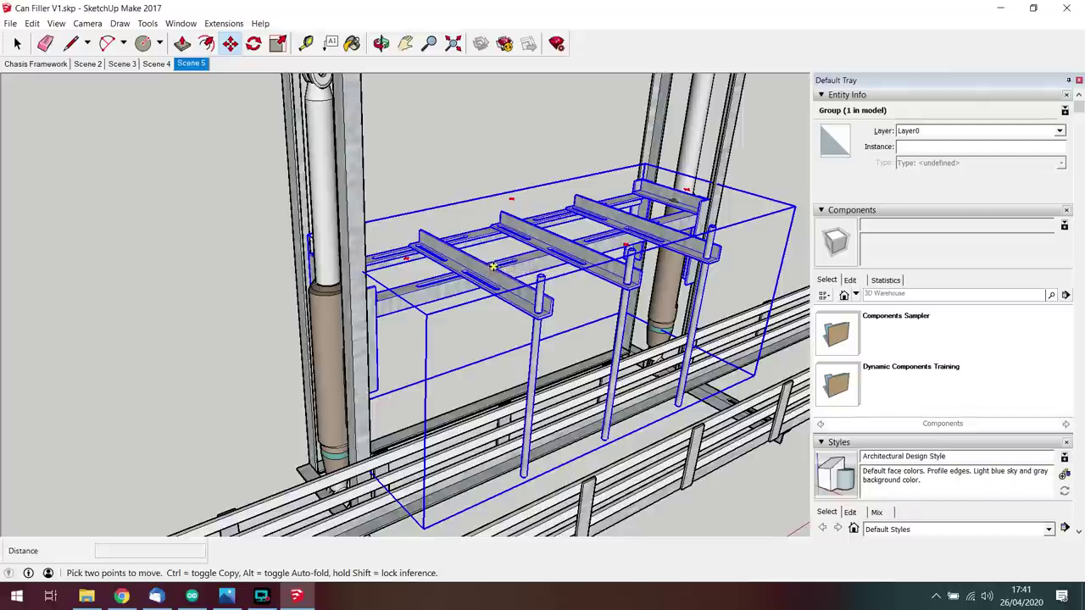
key("Return")
Step: Cancel the next move and undo to restore the group to its raised position
left_click(492, 265)
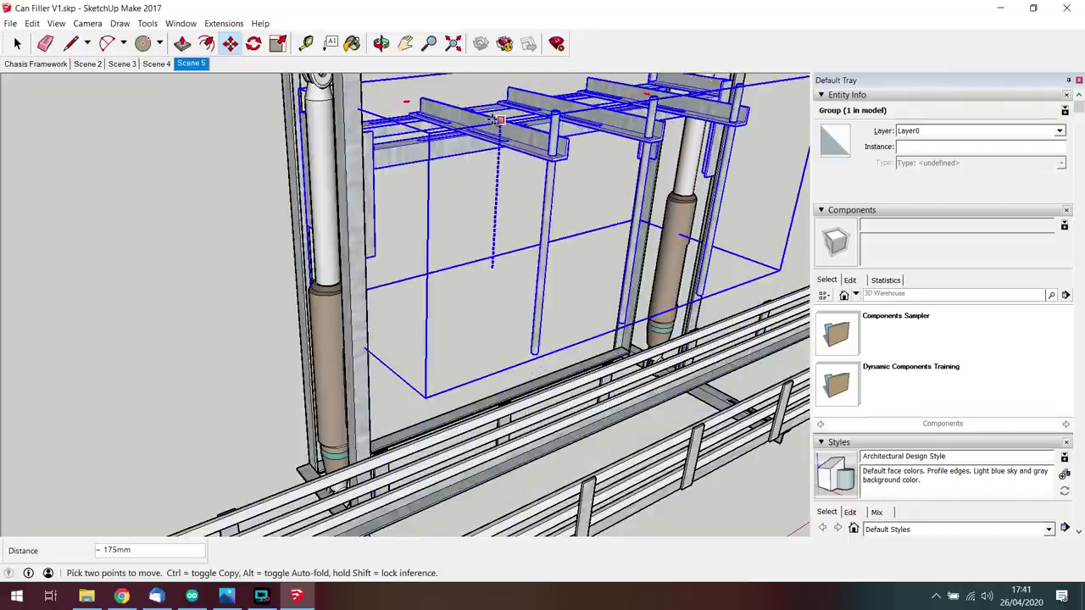
key("Escape")
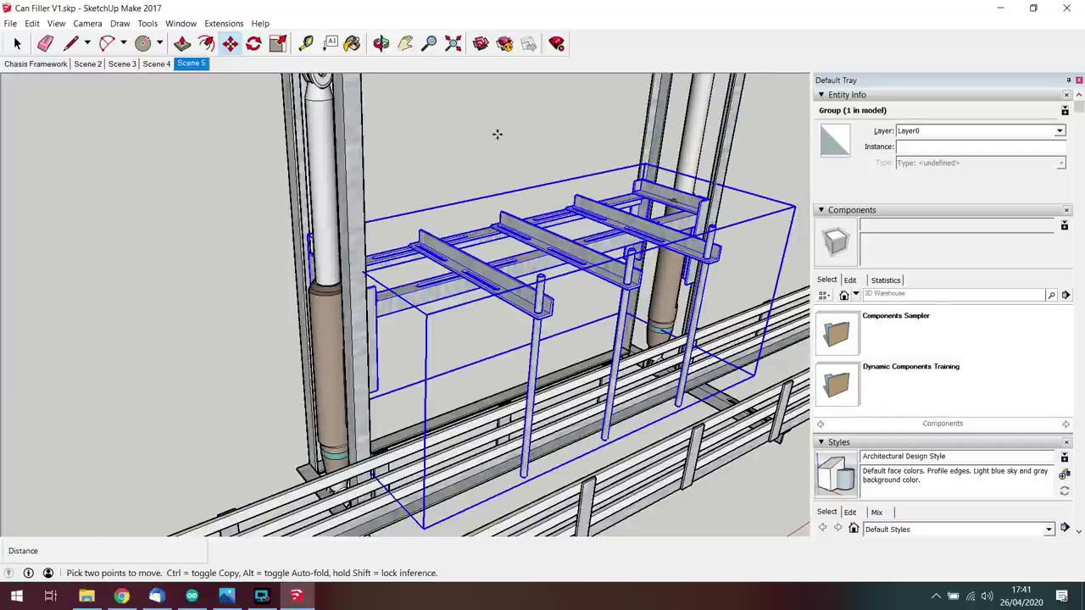
key("ctrl+z")
scroll(481, 166, "down", 5)
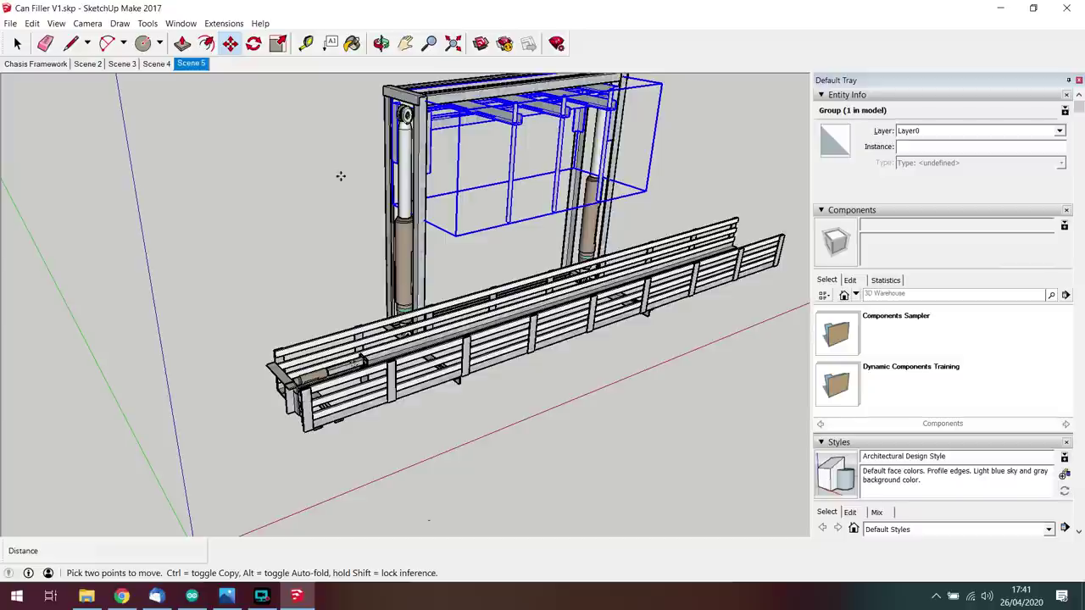
Step: Step through Scene 4, Scene 3 and Scene 2 to the Chasis Framework view, orbiting low over the rails
key("space")
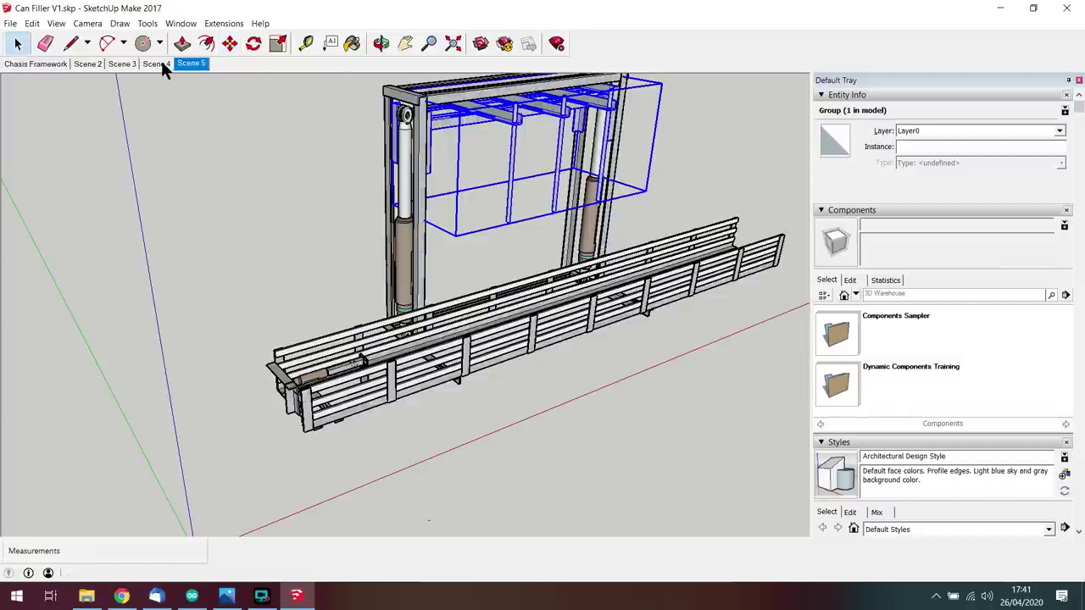
left_click(156, 63)
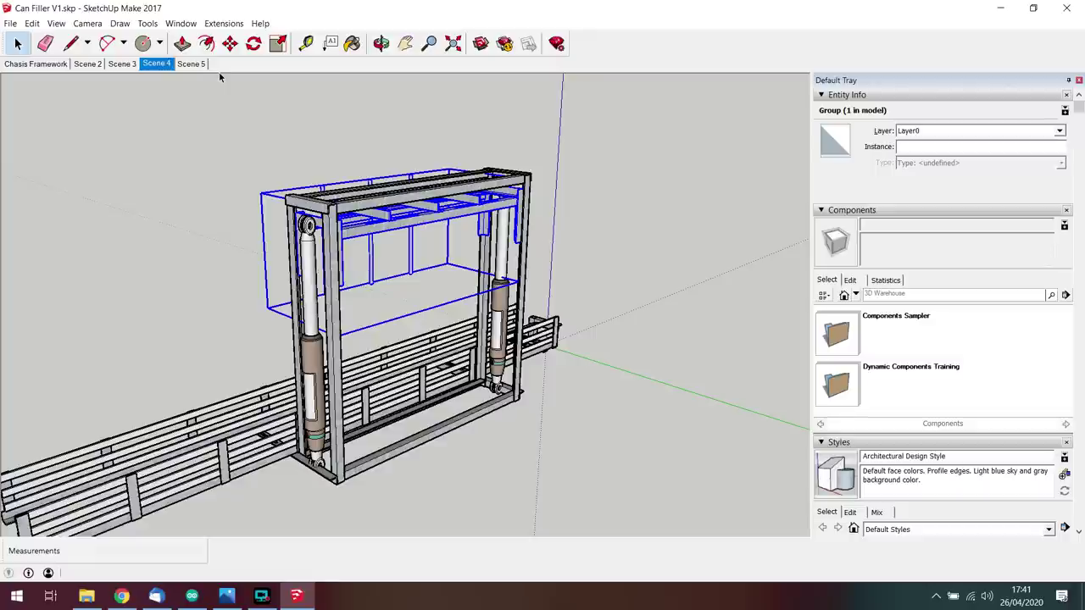
left_click(126, 63)
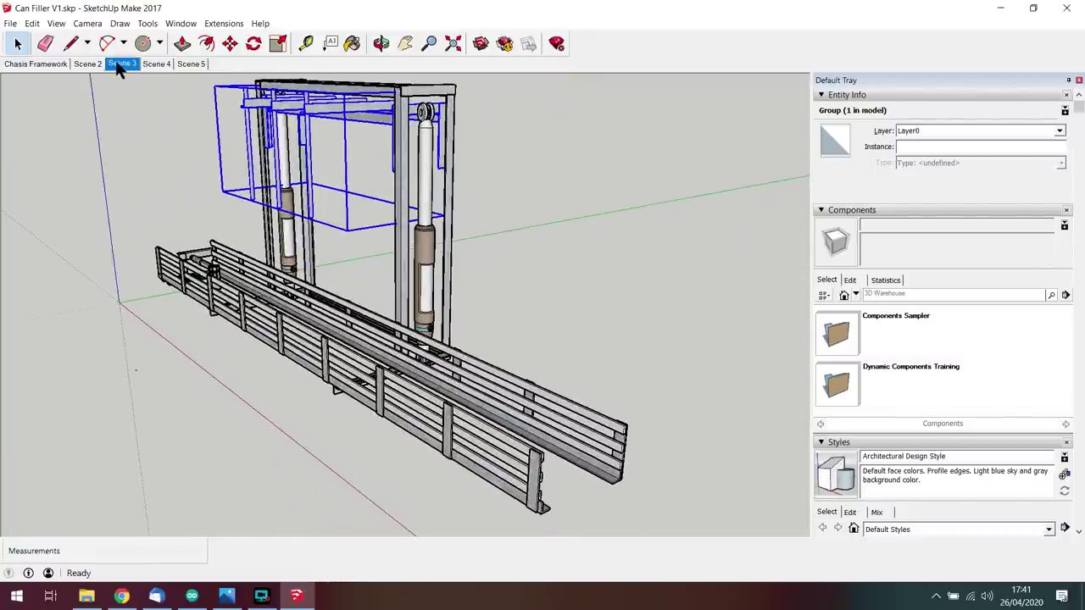
left_click(89, 64)
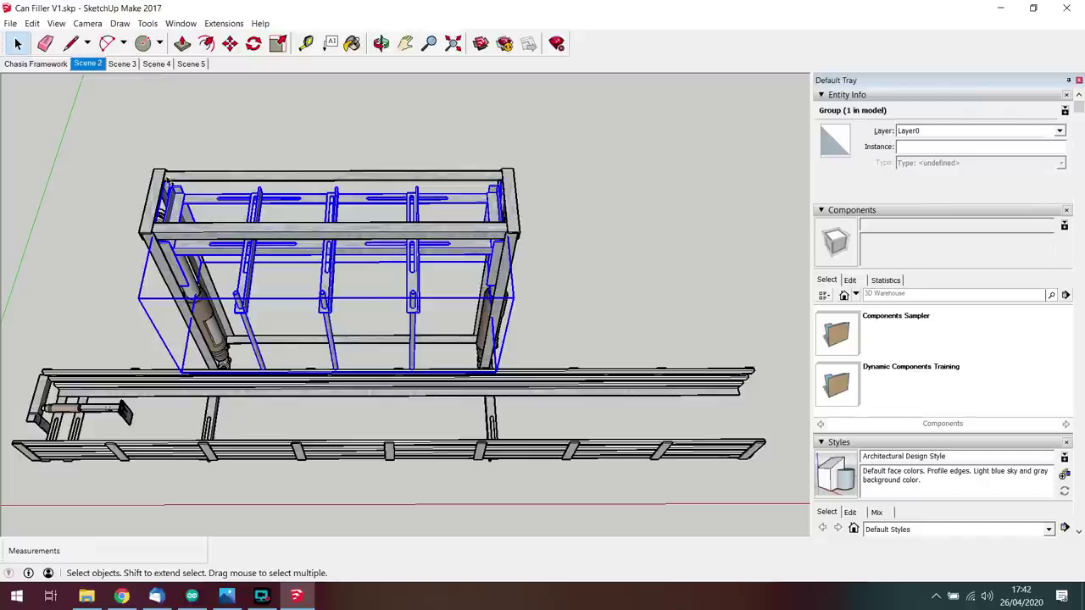
middle_click_drag(365, 245, 440, 325)
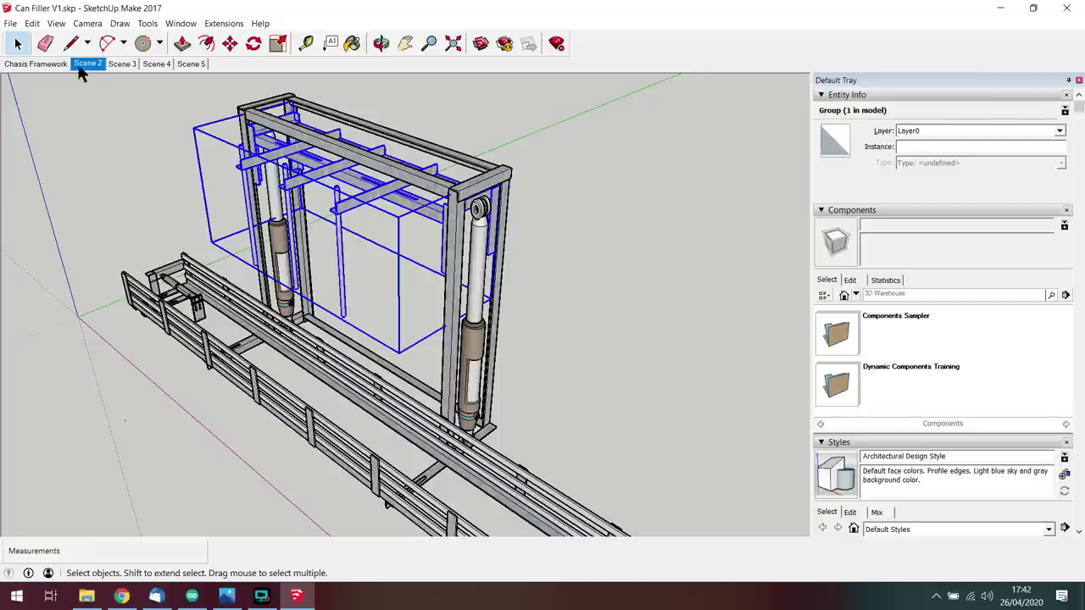
left_click(51, 63)
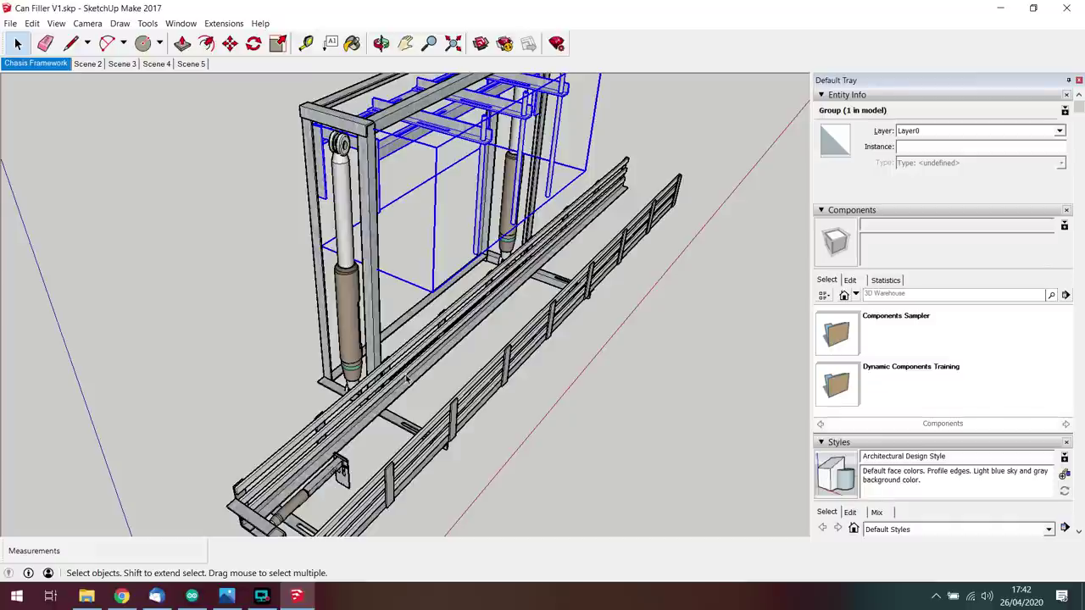
middle_click_drag(408, 379, 362, 270)
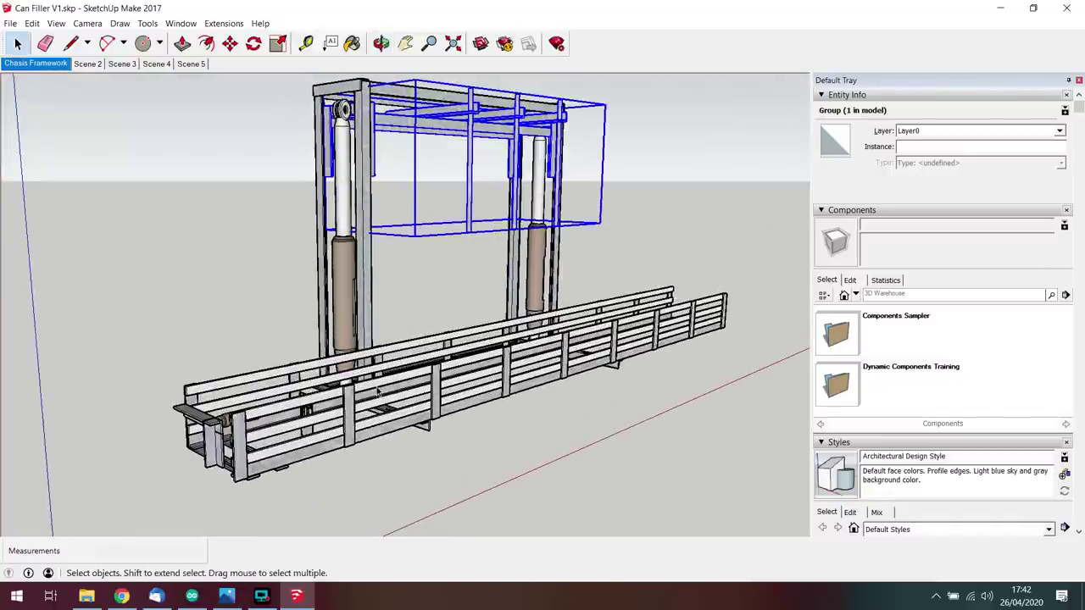
Step: Select the vertical side post and move it about 6mm
middle_click_drag(378, 393, 371, 411)
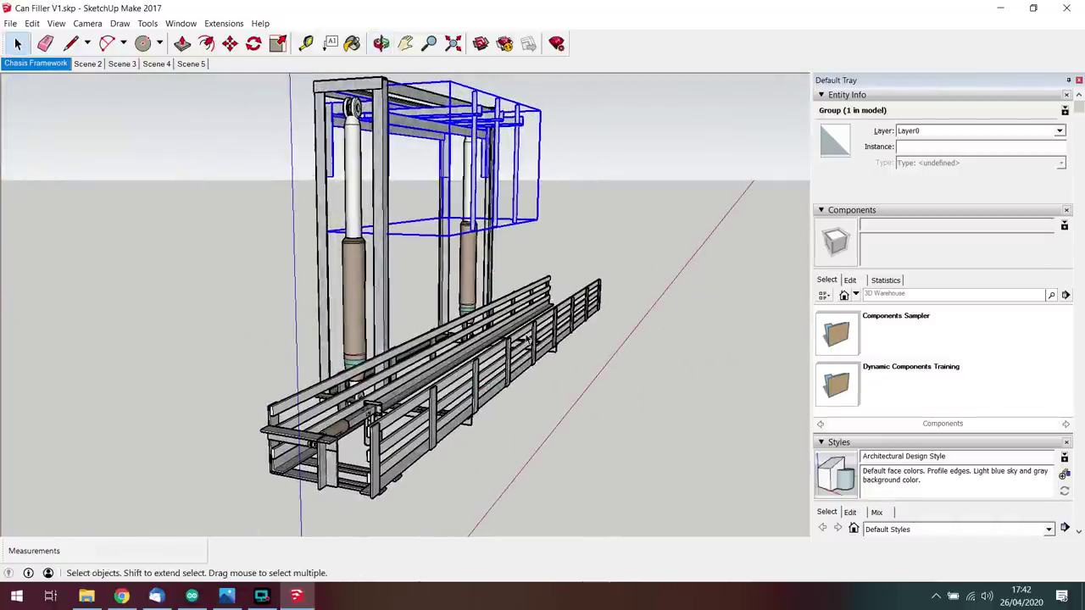
left_click(411, 415)
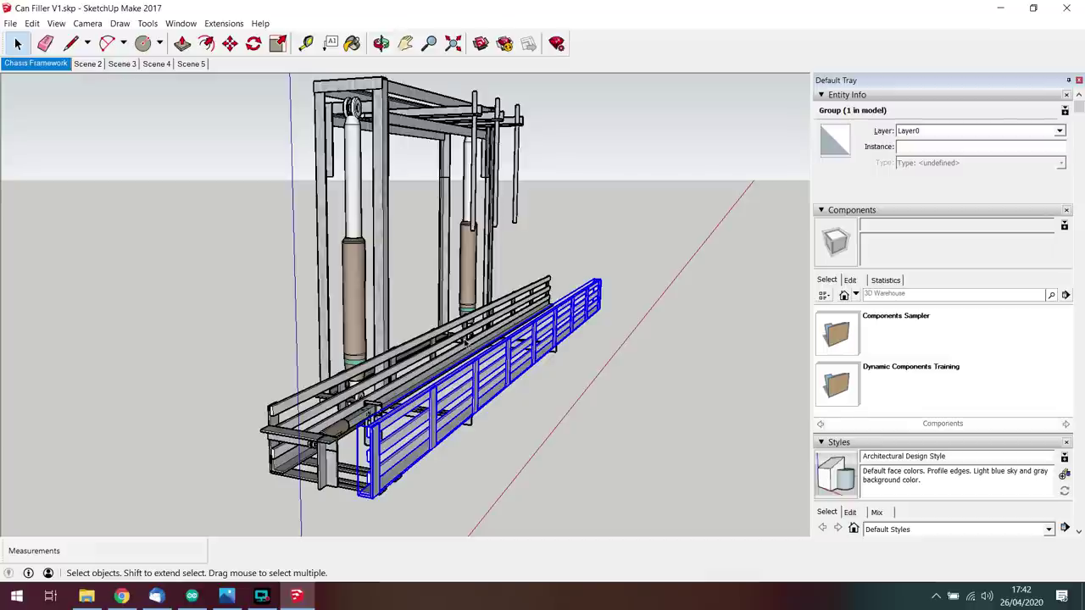
middle_click_drag(465, 342, 451, 421)
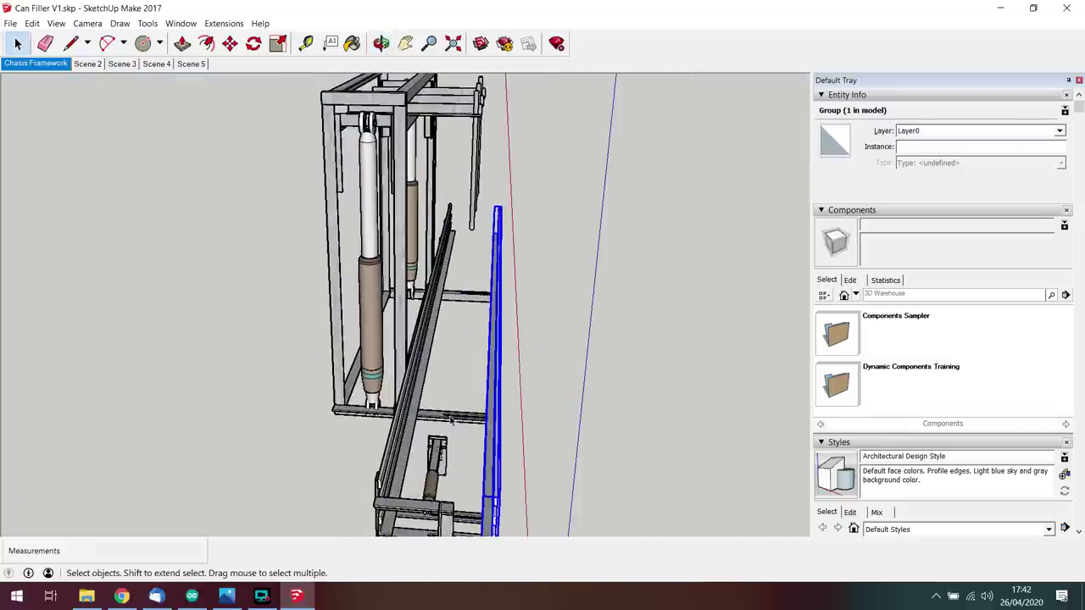
left_click(421, 415)
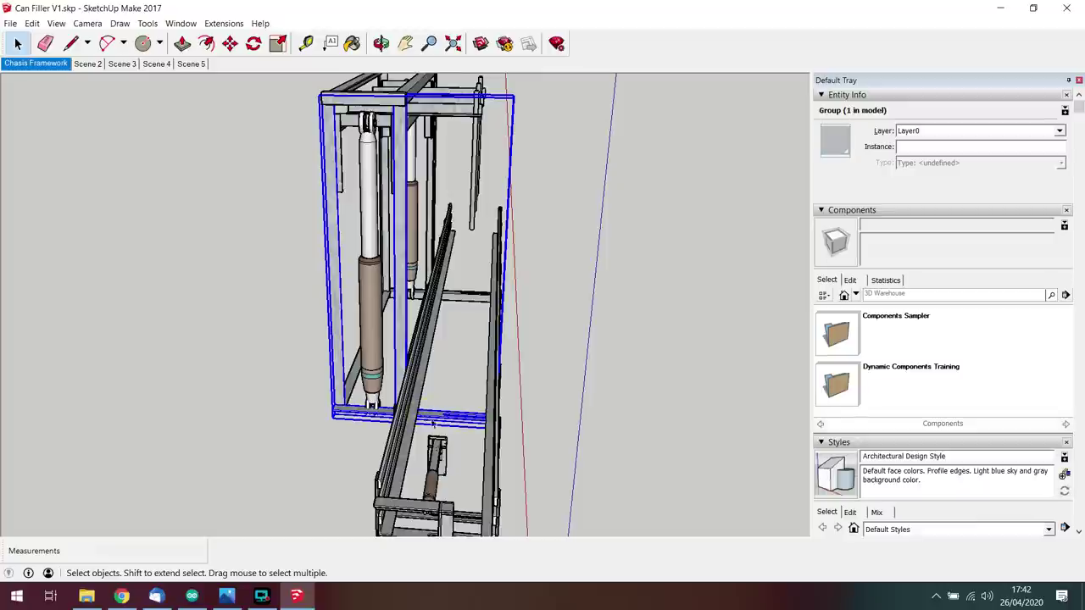
left_click(407, 453)
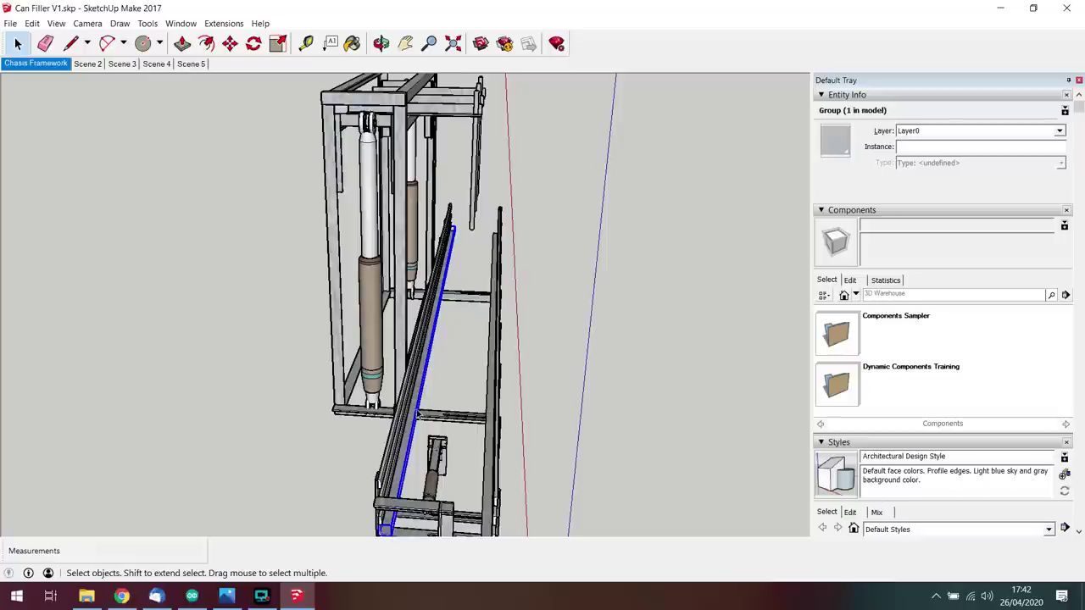
left_click(489, 441)
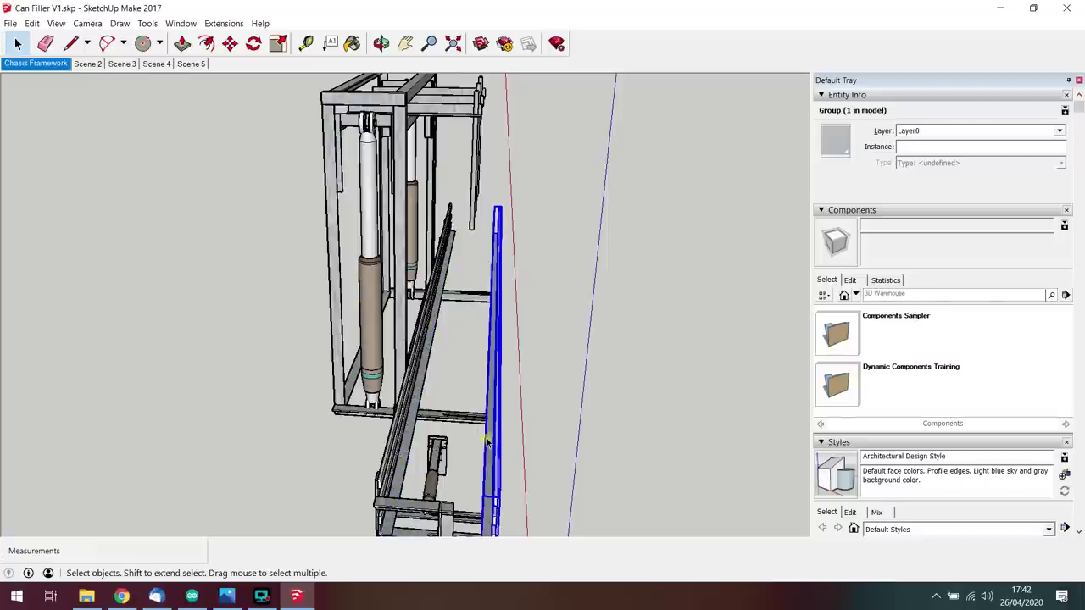
key("m")
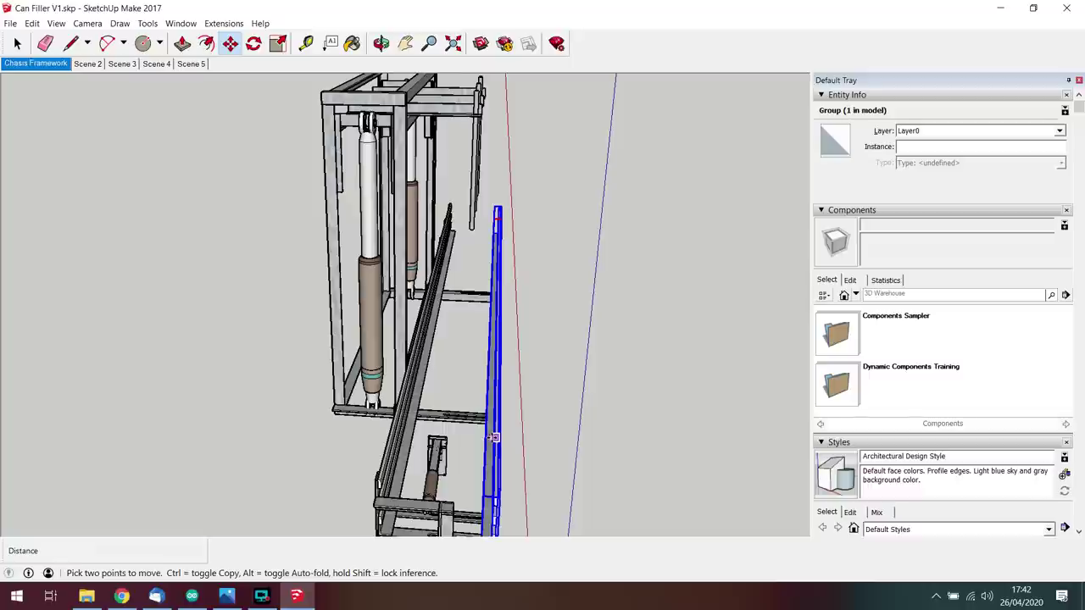
left_click(488, 439)
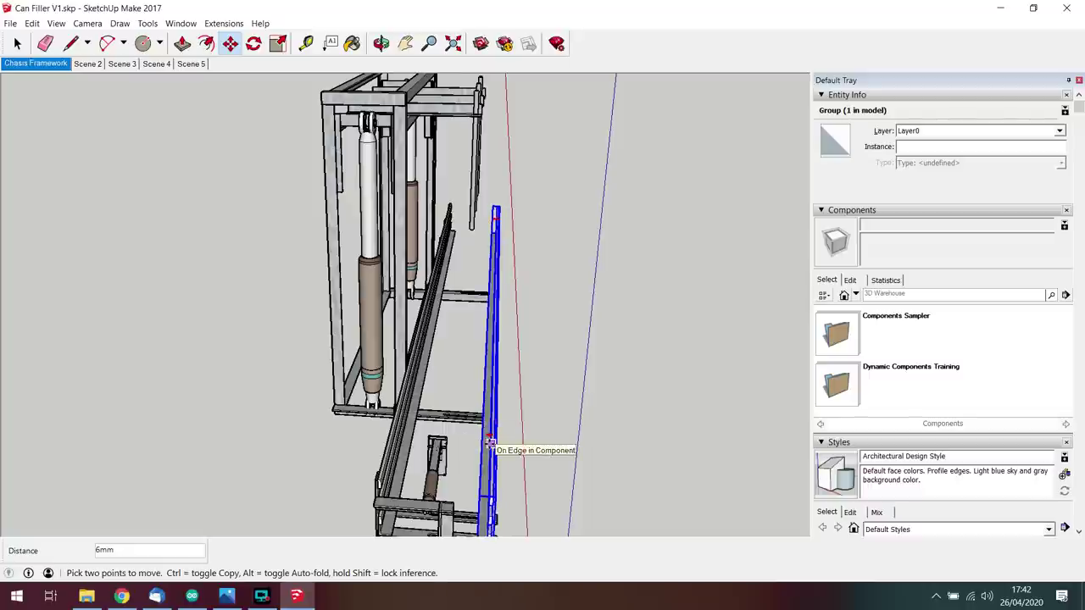
left_click(493, 444)
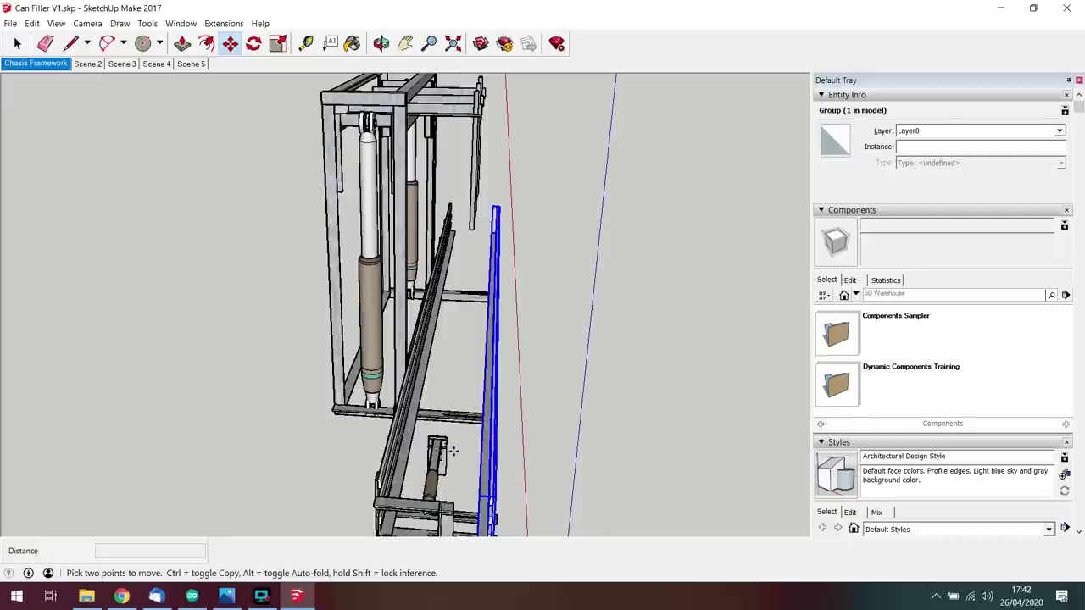
Step: Try moving the rail 23mm, then undo it back to its original position
middle_click_drag(449, 449, 523, 421)
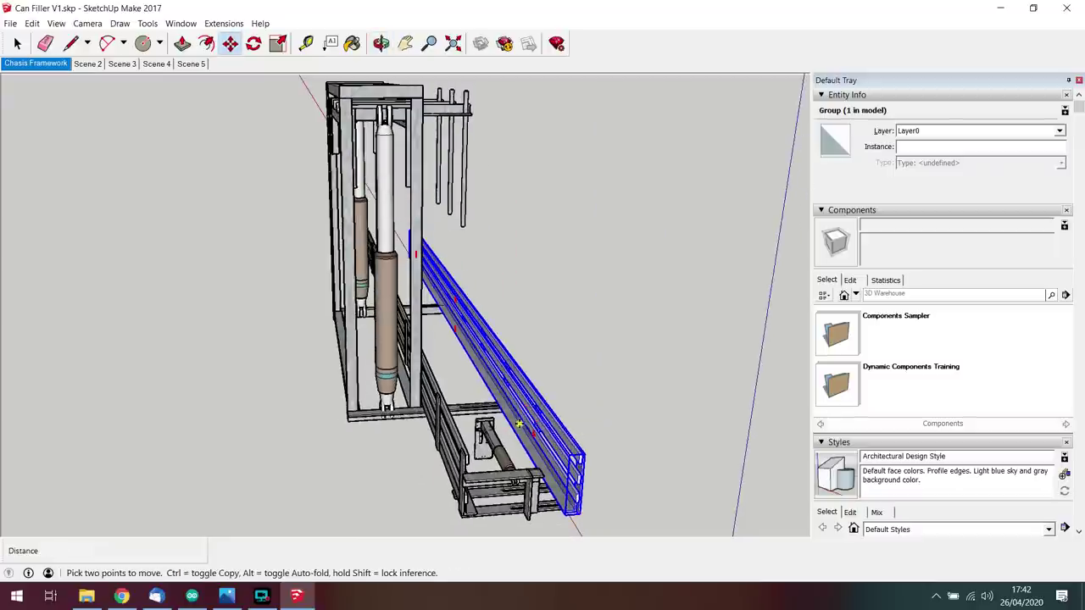
left_click(522, 421)
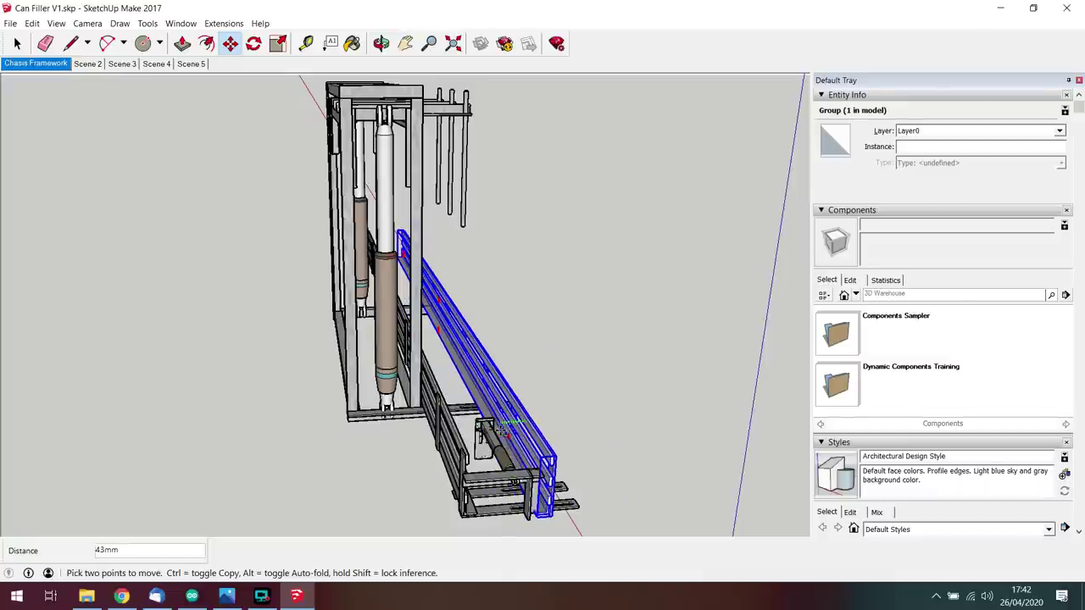
left_click(511, 429)
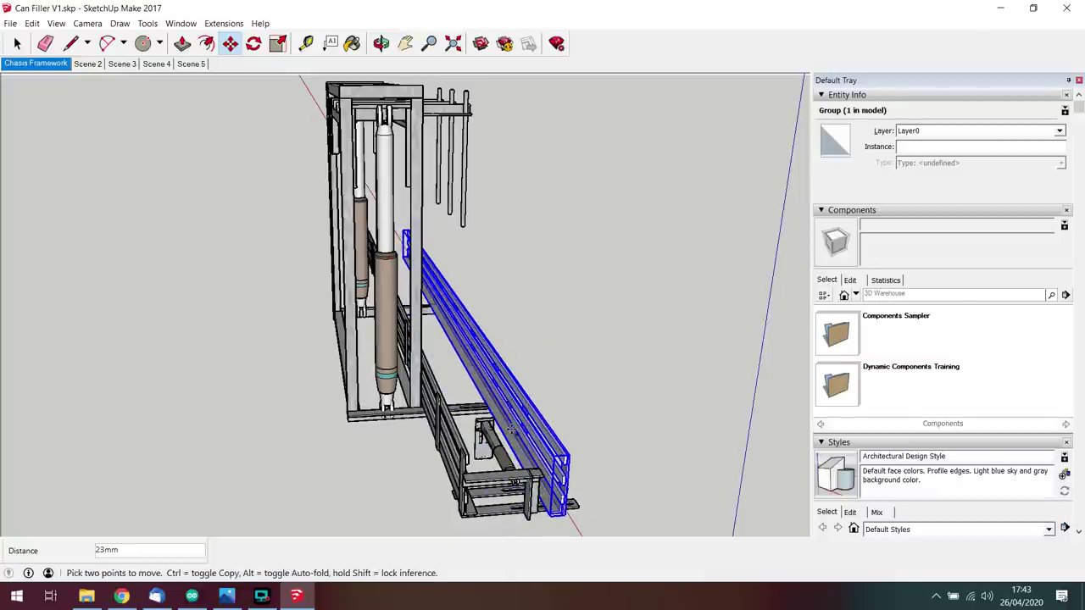
key("ctrl+z")
Step: Review the model from Scene 5 and Scene 2, then bring up the breadboard diagram in Photos
middle_click_drag(576, 387, 419, 382)
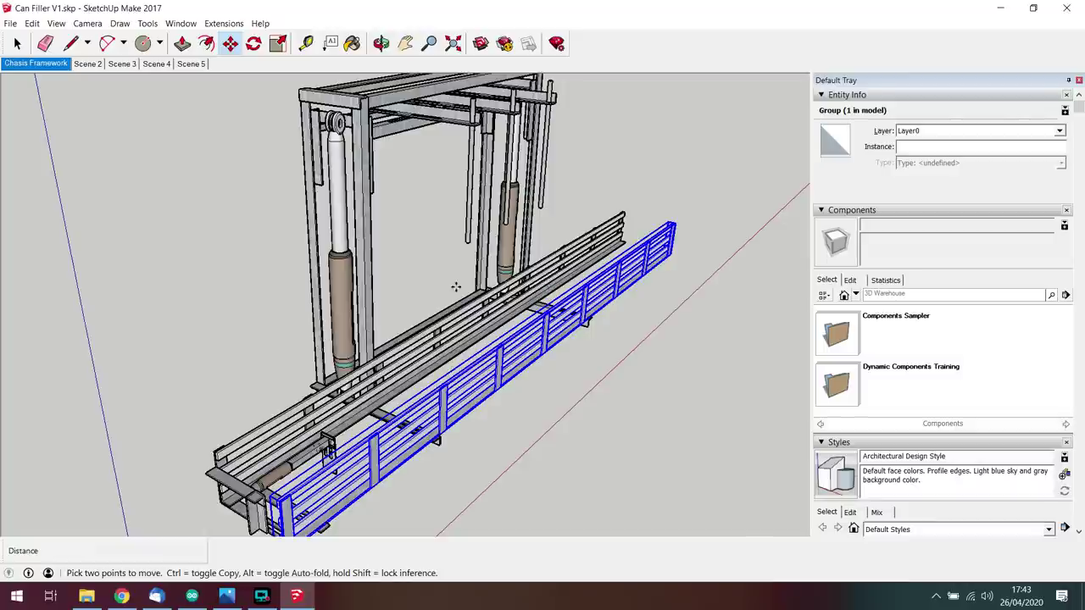
middle_click_drag(501, 217, 354, 203)
scroll(516, 216, "down", 2)
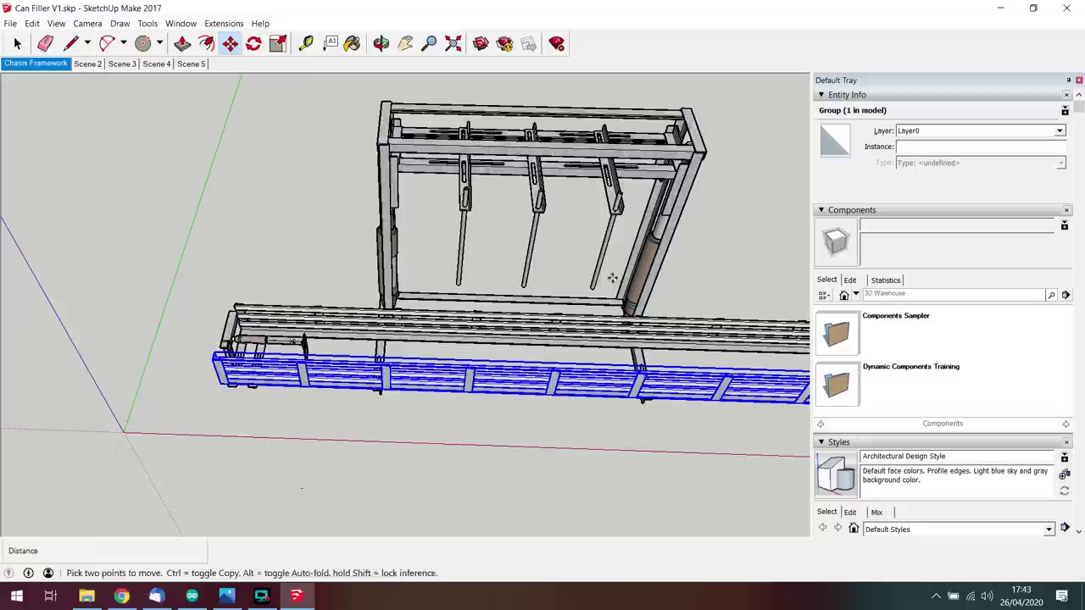
key("space")
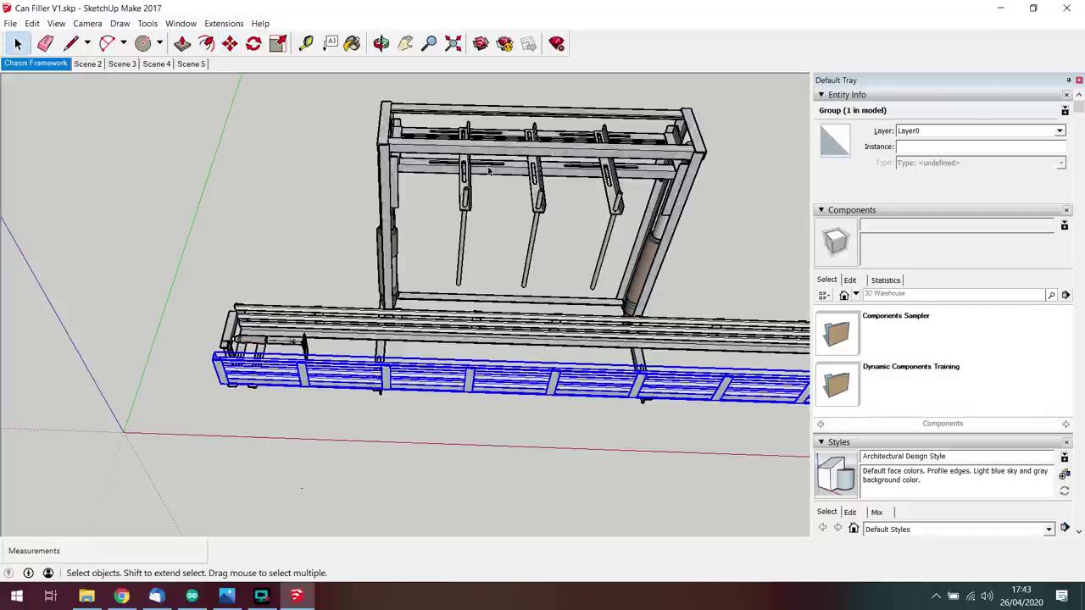
middle_click_drag(502, 158, 221, 81)
left_click(190, 65)
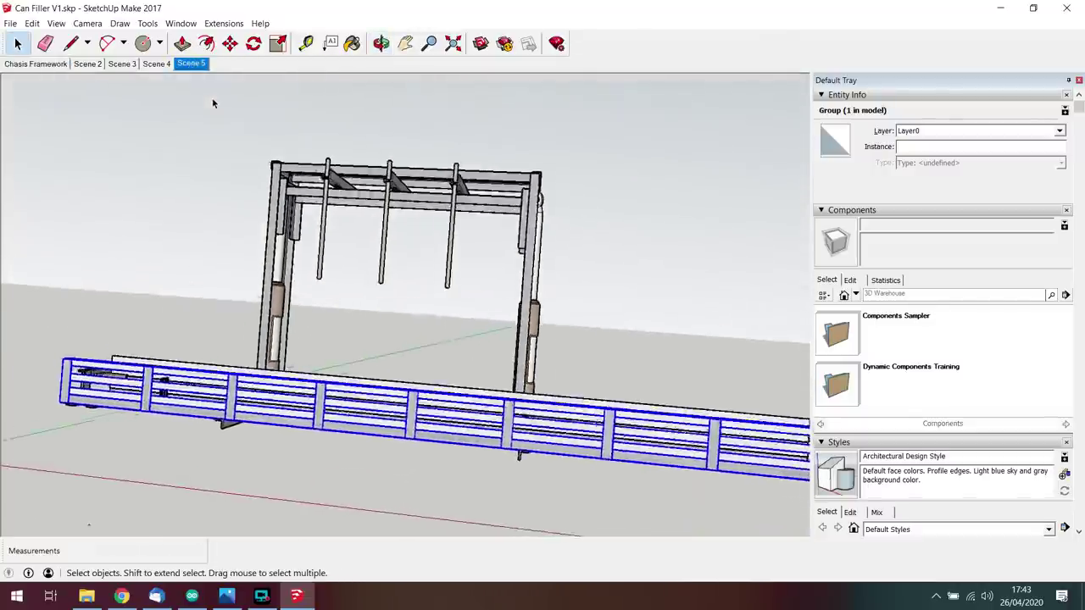
left_click(87, 62)
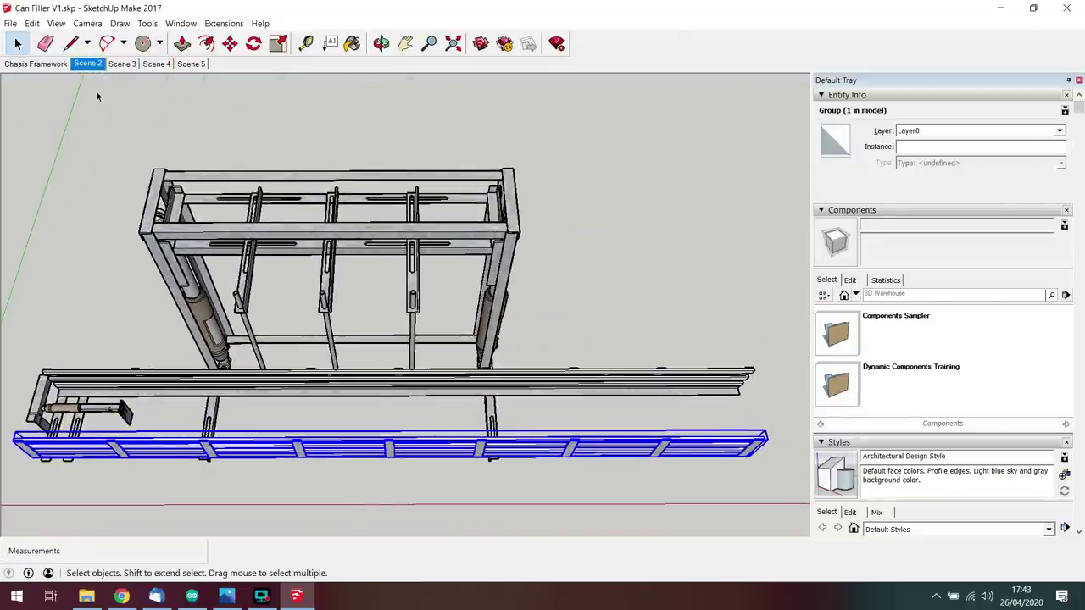
left_click(226, 596)
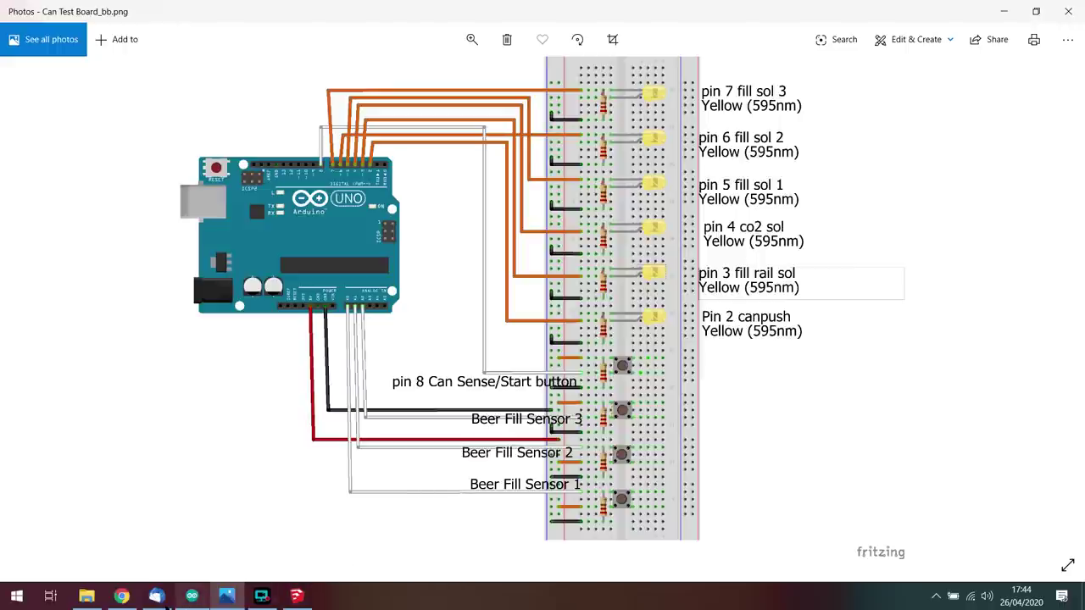
Step: Switch from Photos to the OpenBeerFiller GitHub repository page in Chrome
left_click(122, 596)
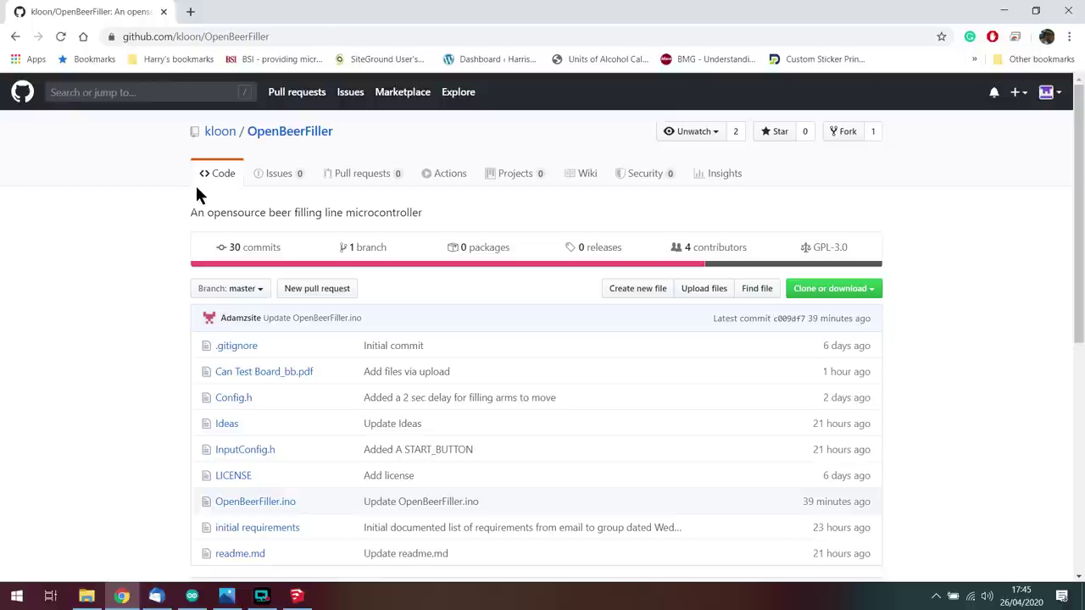
Step: Scroll through the OpenBeerFiller file list and readme, then go back to the SketchUp model
mouse_move(719, 262)
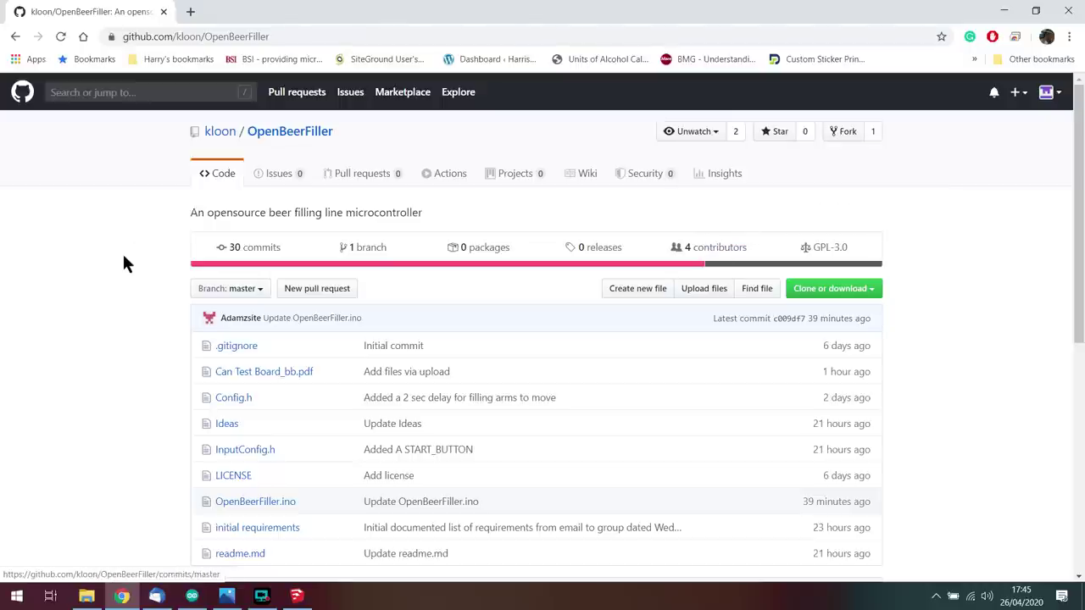
scroll(138, 273, "down", 2)
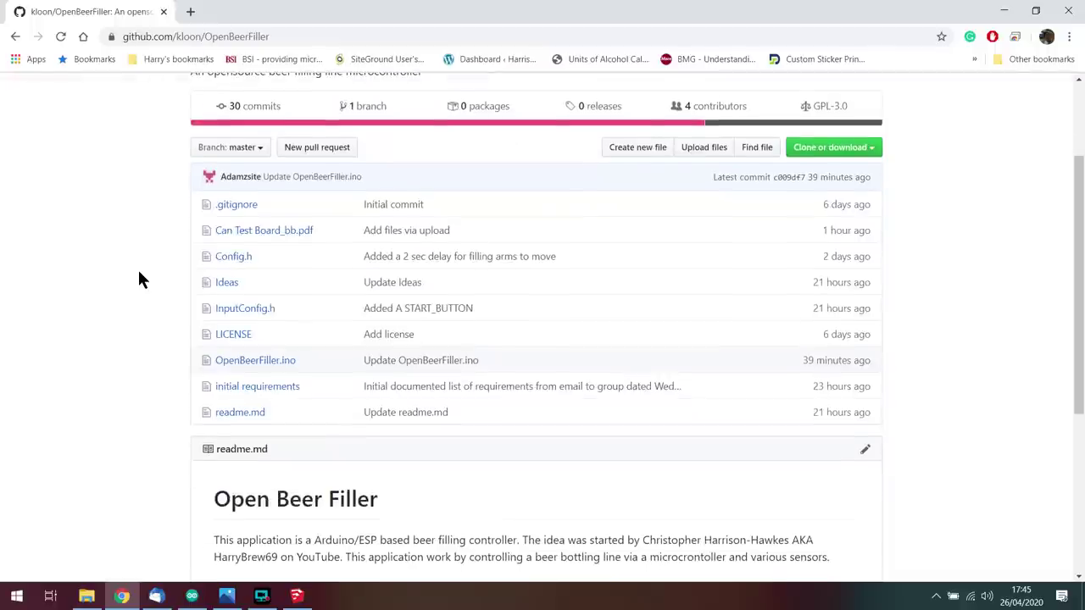
scroll(140, 273, "down", 2)
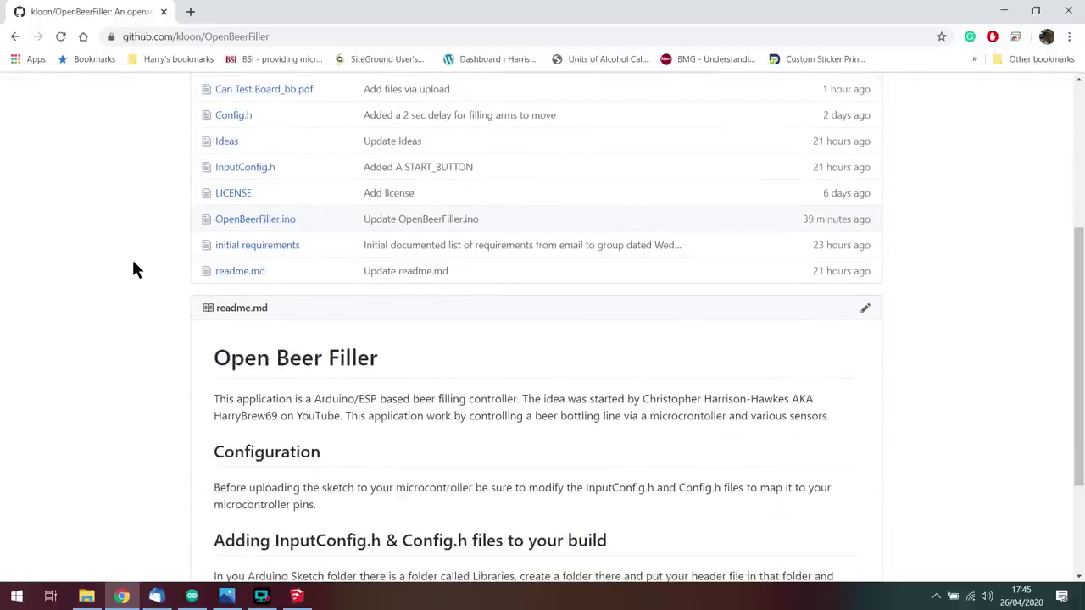
scroll(127, 263, "down", 1)
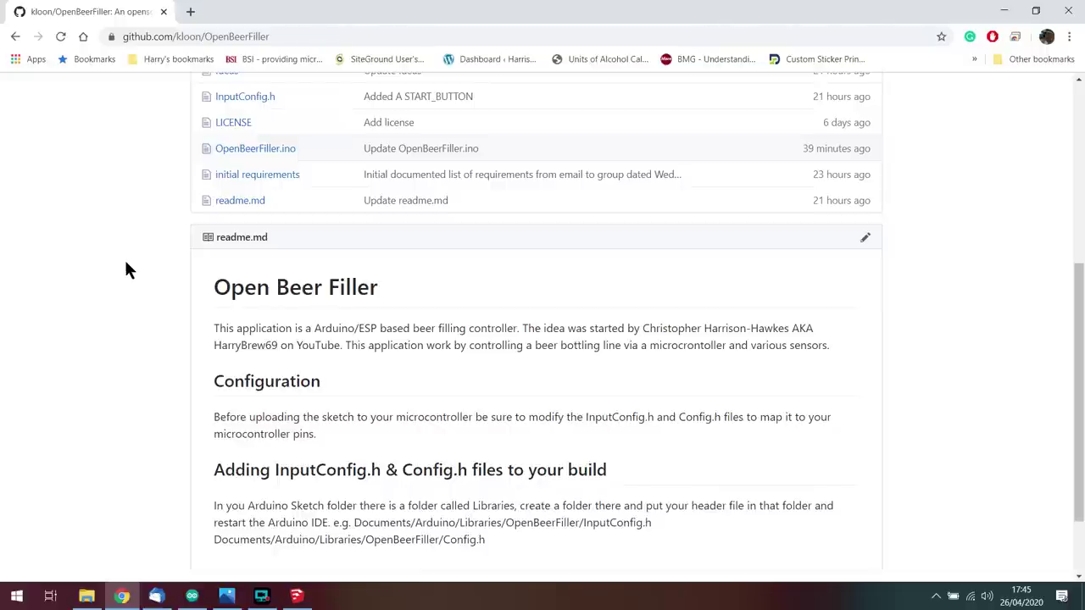
scroll(124, 265, "up", 1)
scroll(129, 262, "down", 1)
scroll(130, 258, "down", 1)
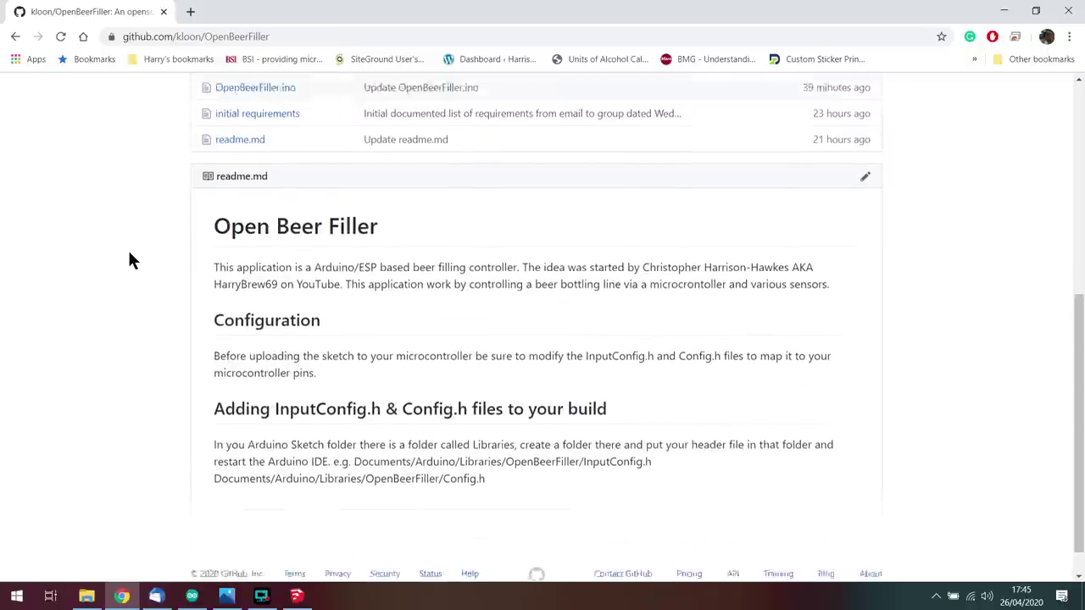
scroll(129, 259, "up", 4)
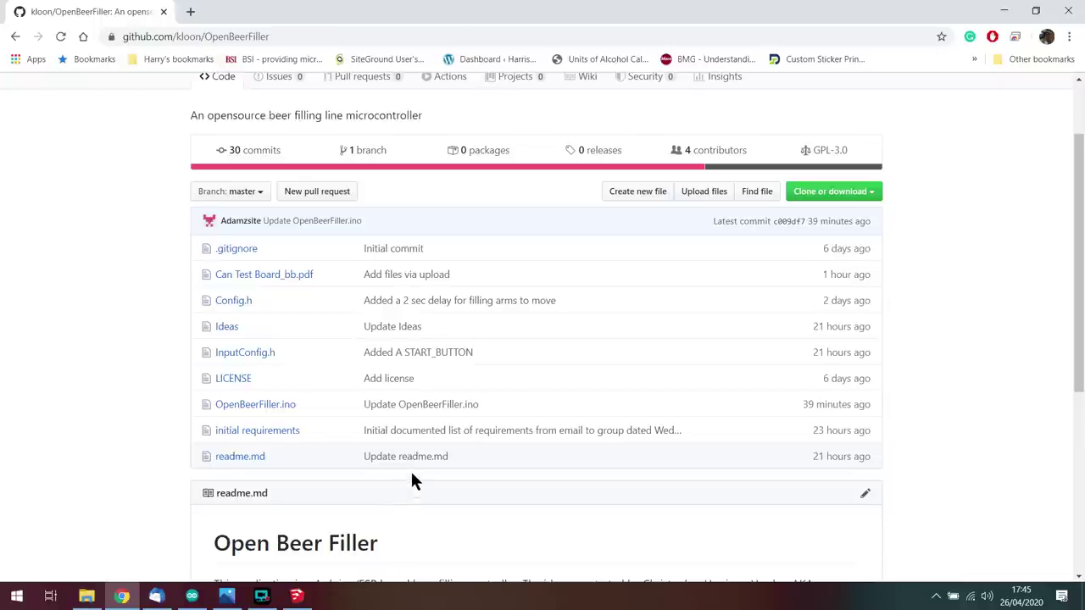
left_click(295, 596)
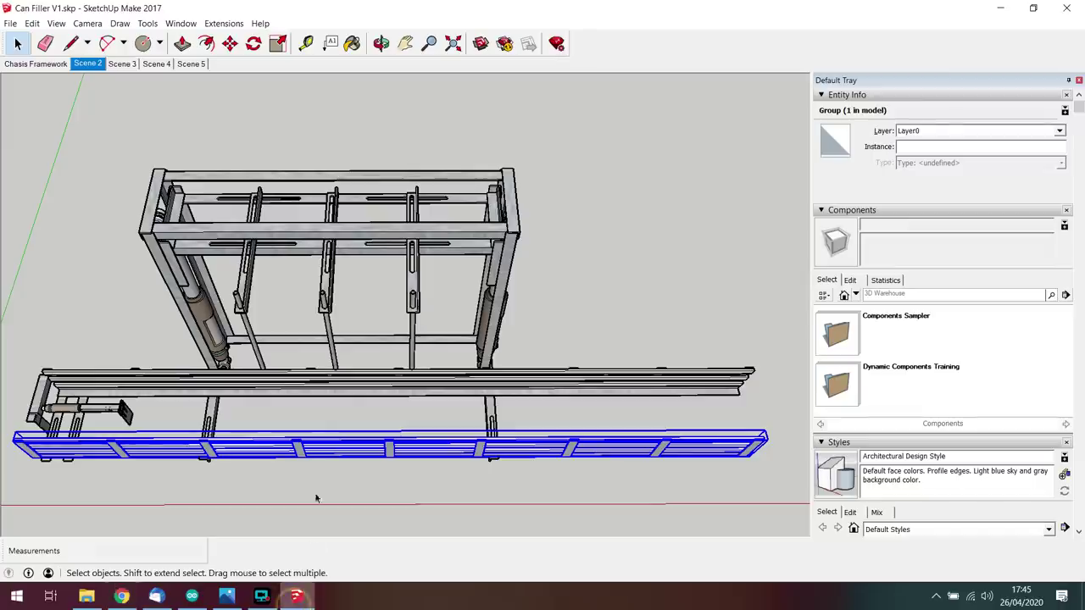
Step: Launch OpenCutList from the Extensions menu and switch it to the Parts List
left_click(260, 23)
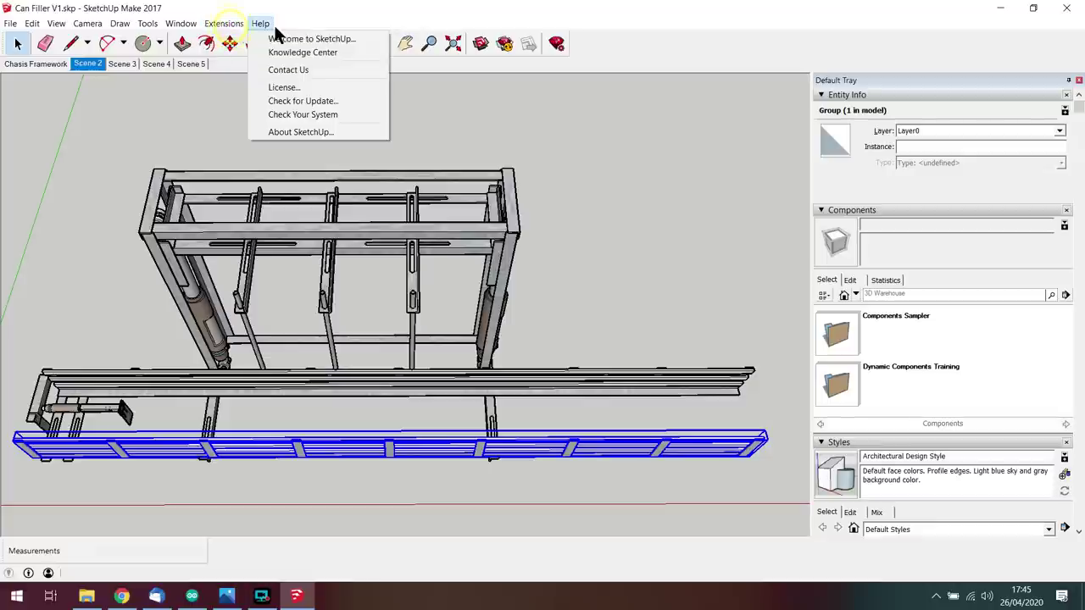
left_click(223, 23)
left_click(458, 150)
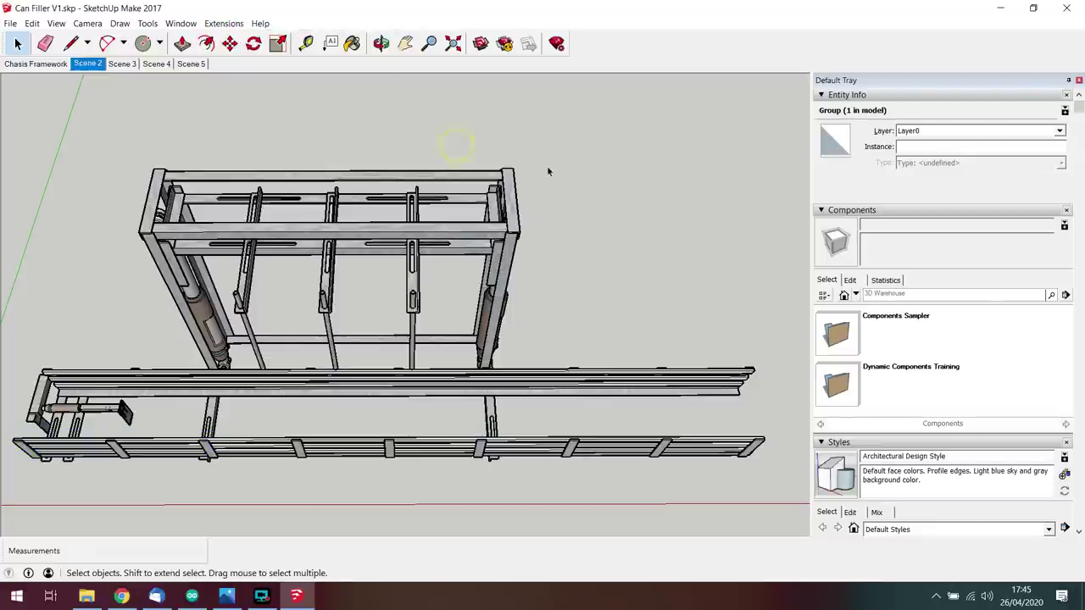
left_click(224, 23)
mouse_move(238, 39)
left_click(335, 39)
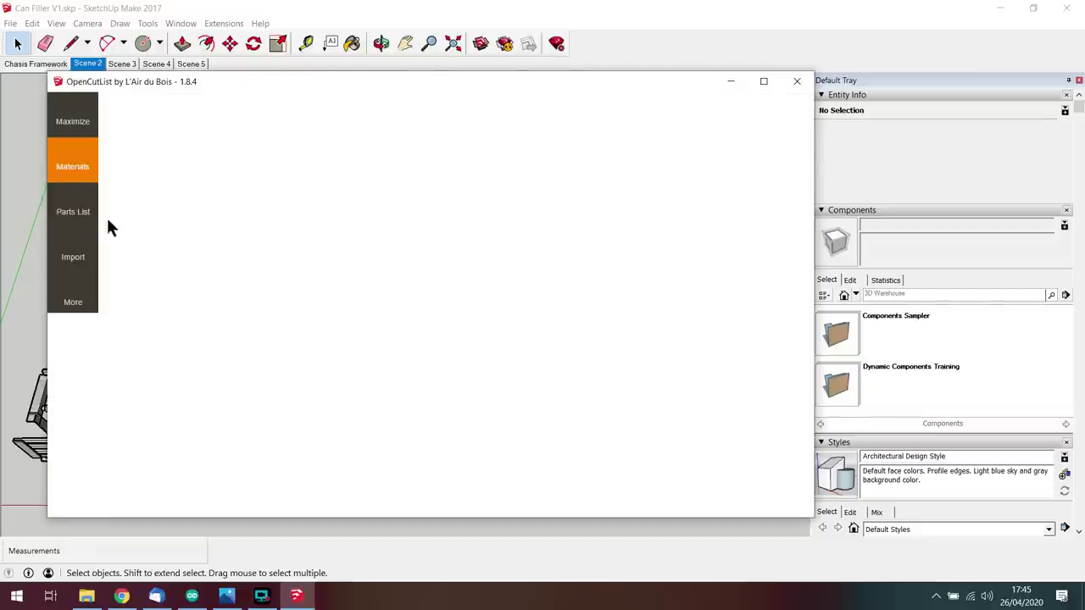
left_click(73, 214)
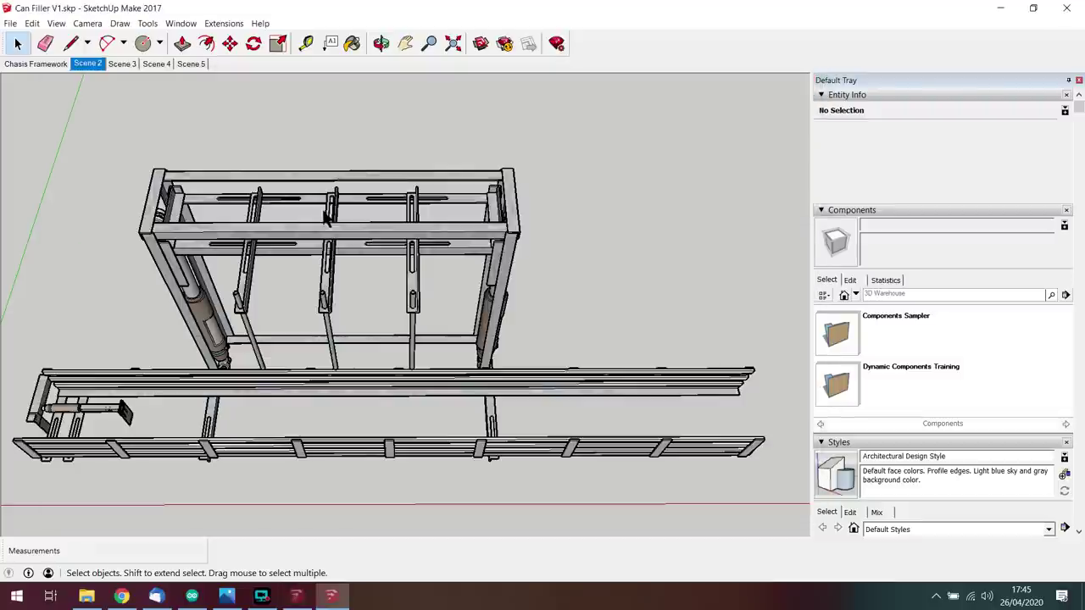
Step: Relaunch OpenCutList, orbit to a lower frontal view, hide the screen recorder and show the Parts List
left_click(223, 23)
mouse_move(242, 39)
left_click(336, 38)
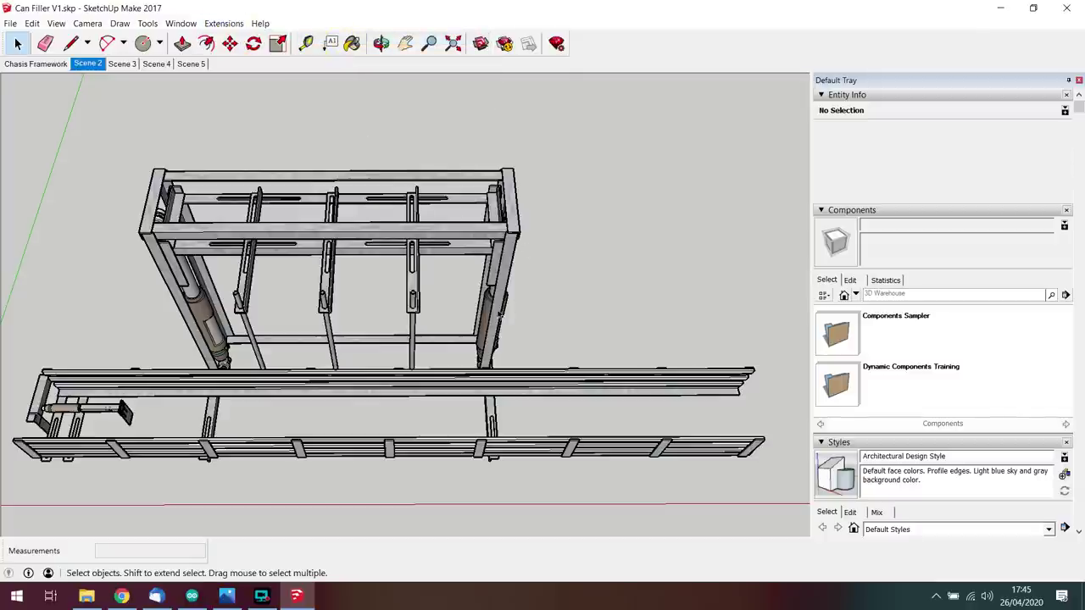
scroll(441, 322, "down", 2)
middle_click_drag(457, 338, 373, 350)
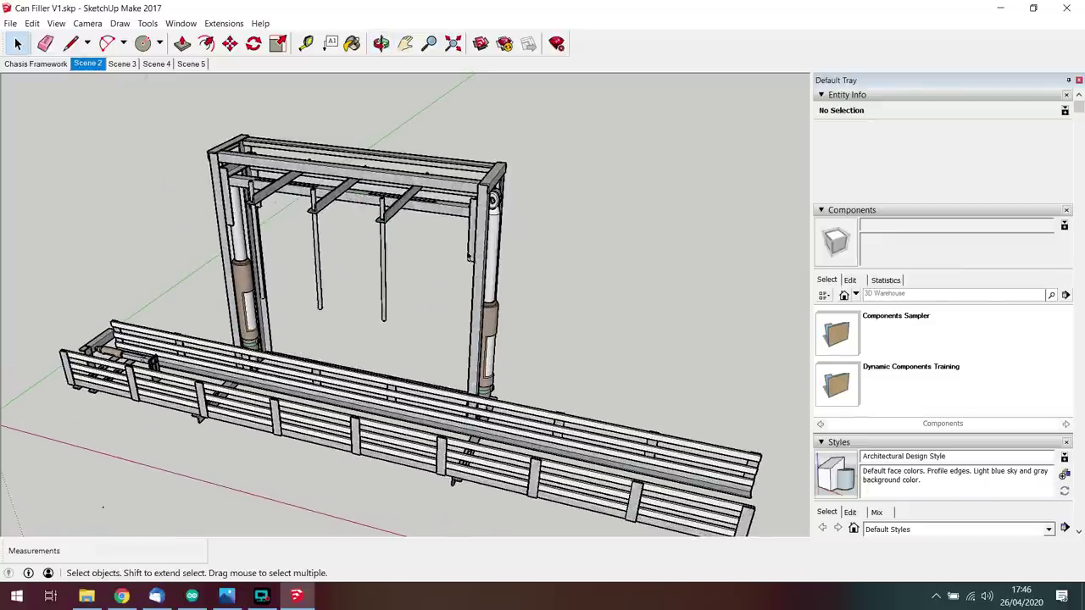
mouse_move(297, 600)
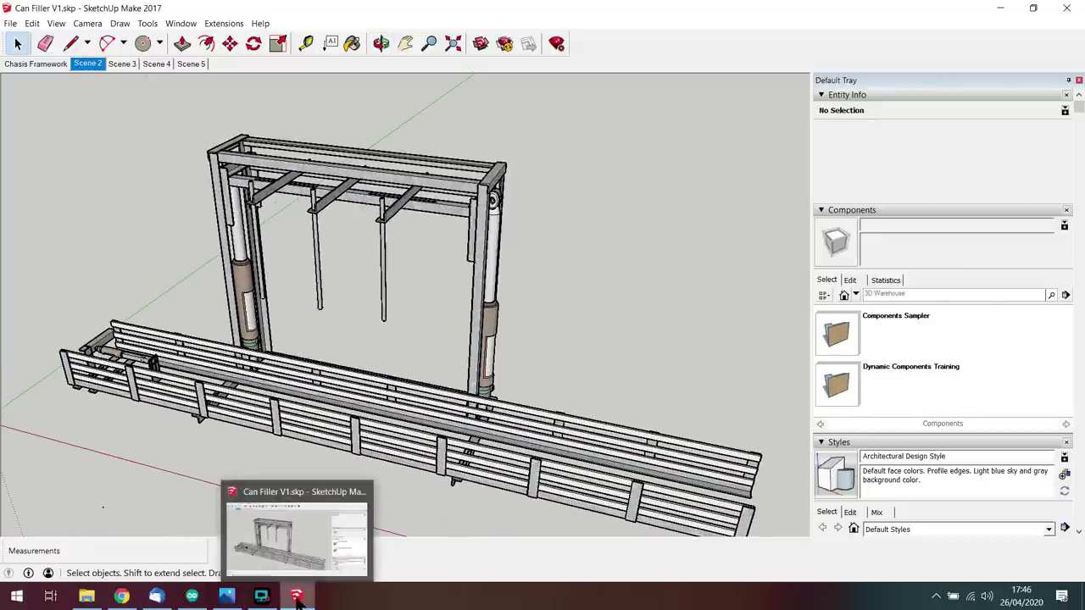
left_click(262, 598)
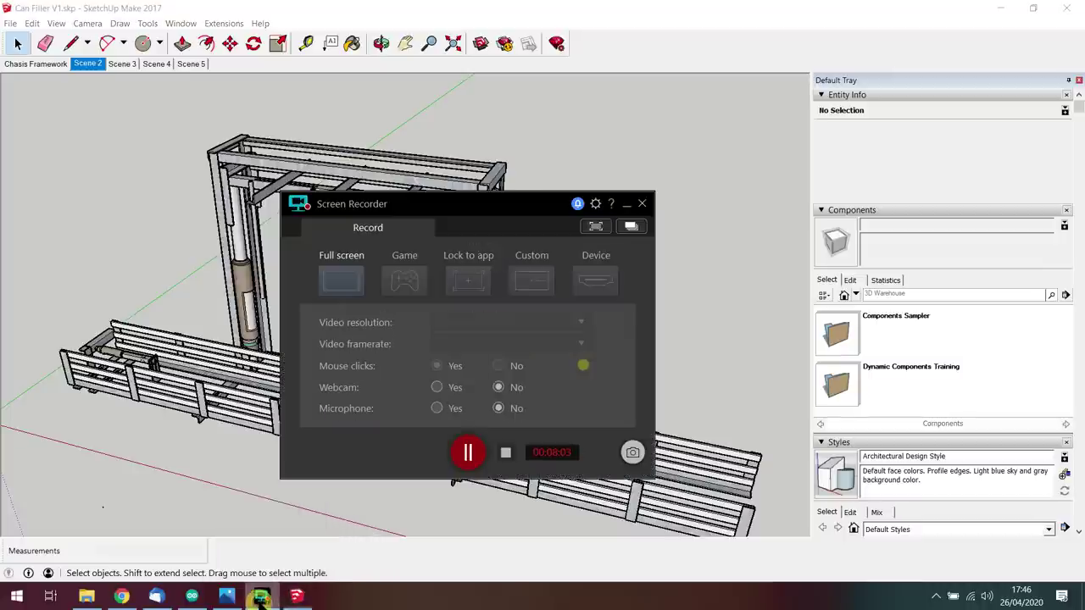
left_click(262, 598)
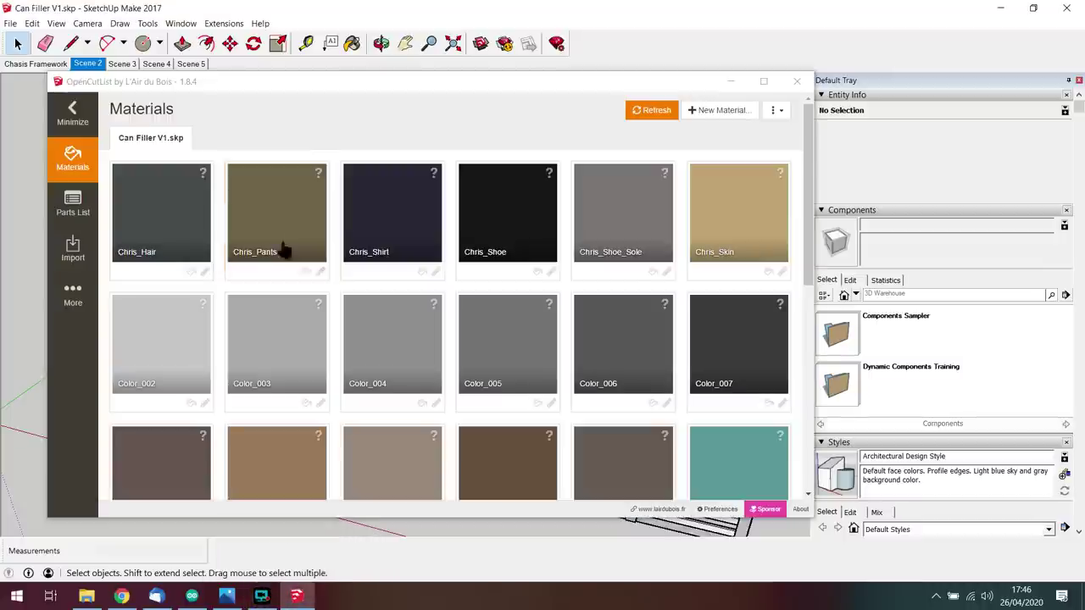
left_click(74, 205)
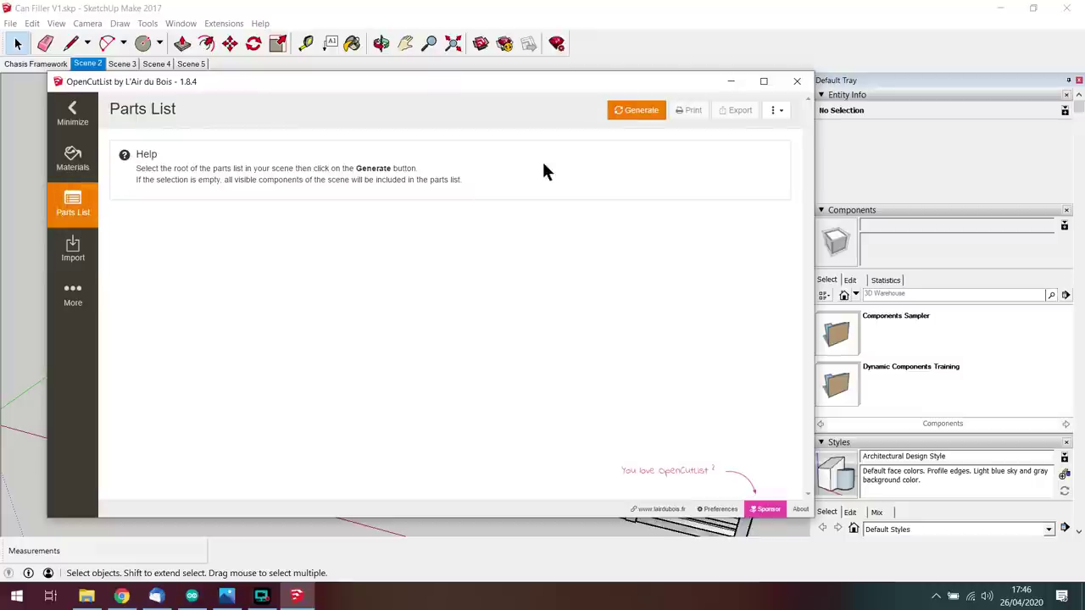
Step: Generate the parts list and scroll through the Metal Silver and Steel Brushed Stainless tables
left_click(632, 117)
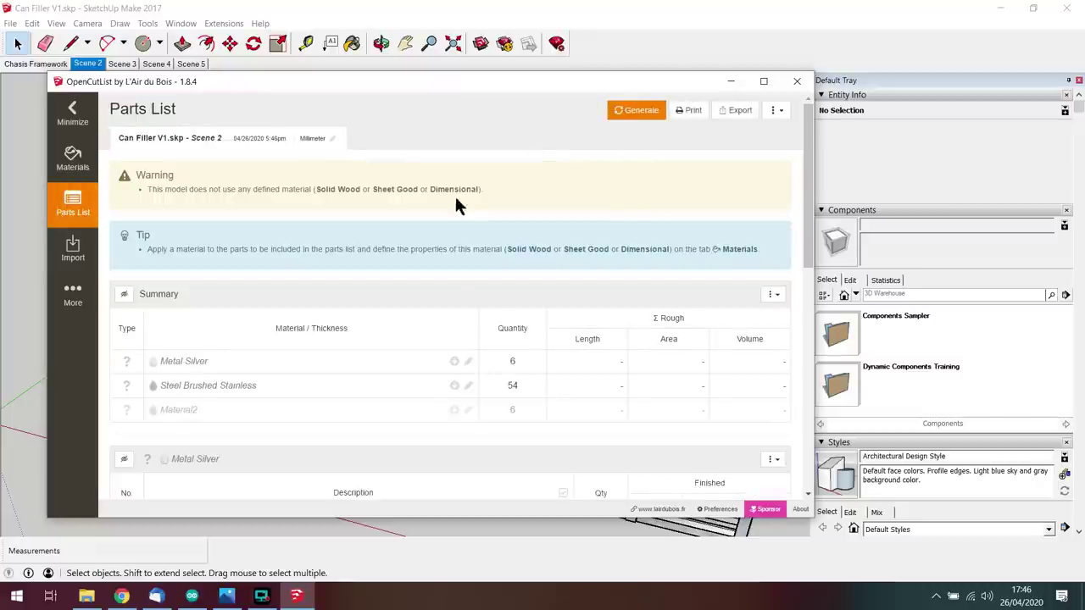
scroll(526, 308, "down", 3)
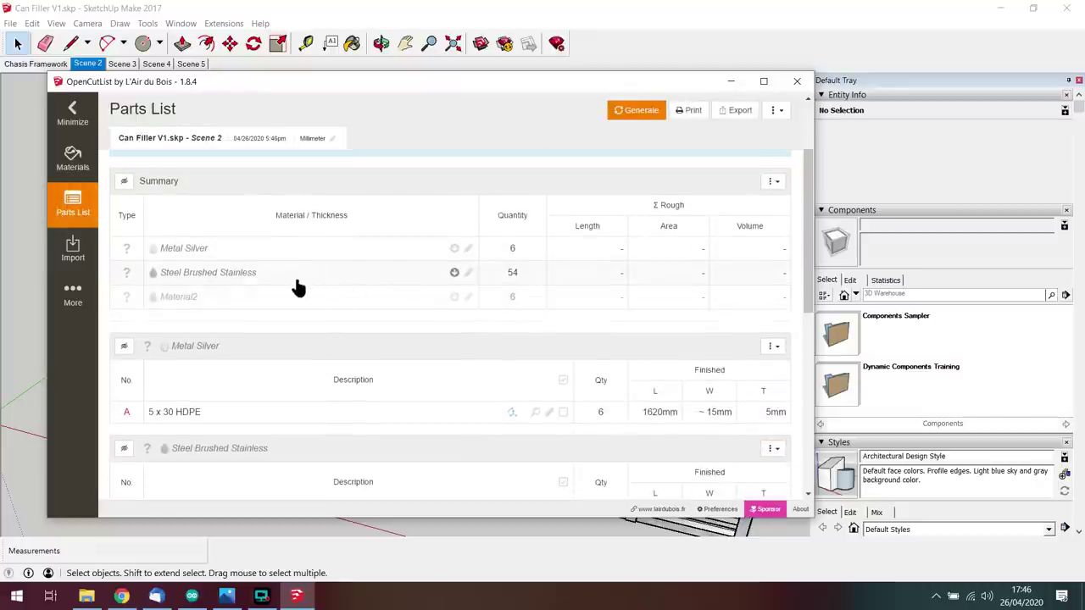
scroll(402, 287, "down", 6)
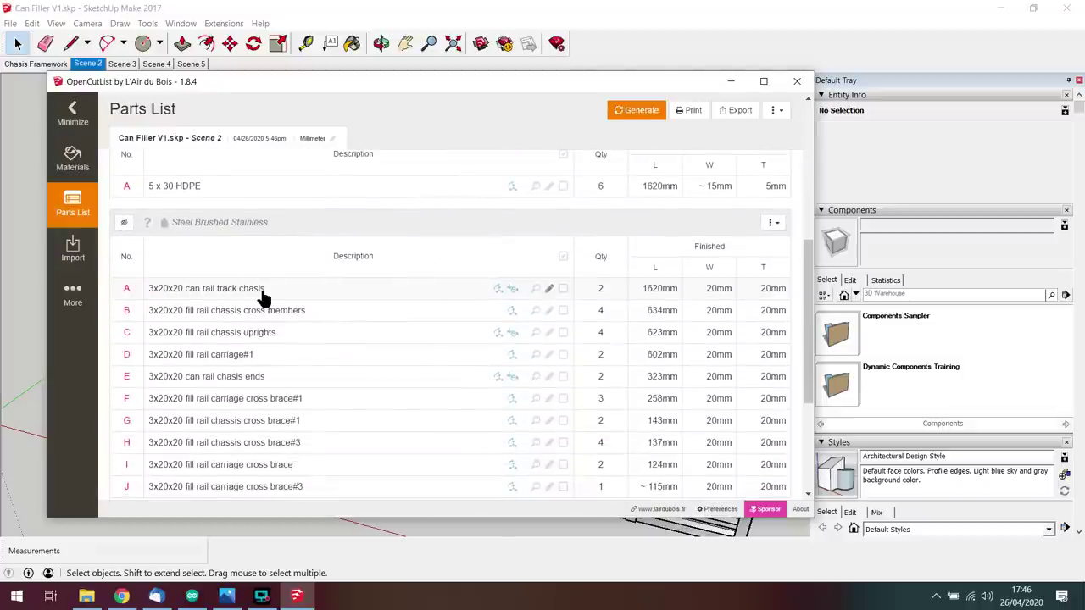
scroll(661, 301, "down", 2)
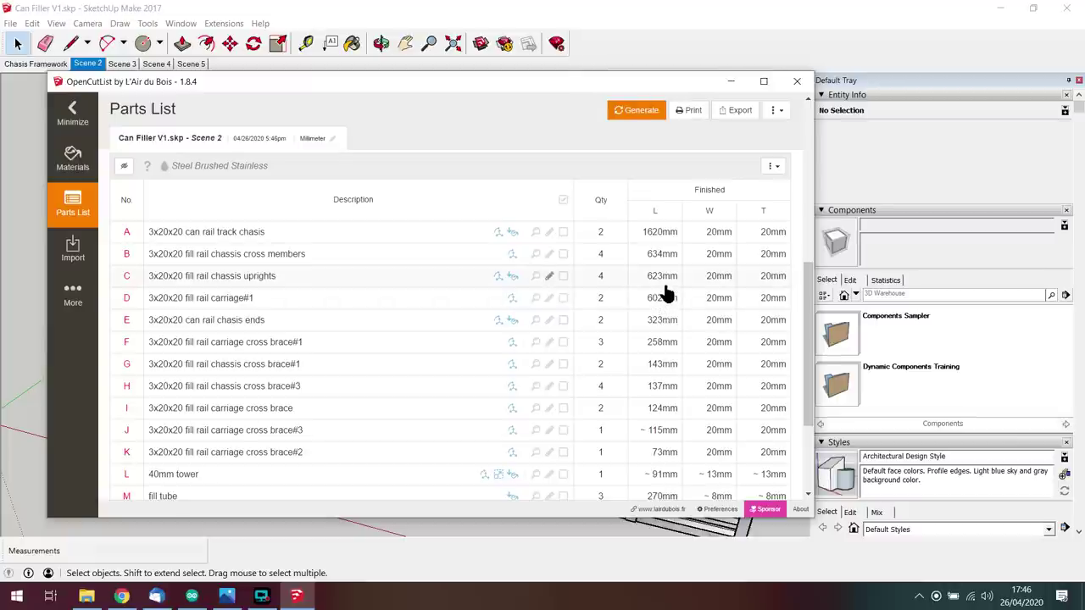
scroll(666, 292, "down", 4)
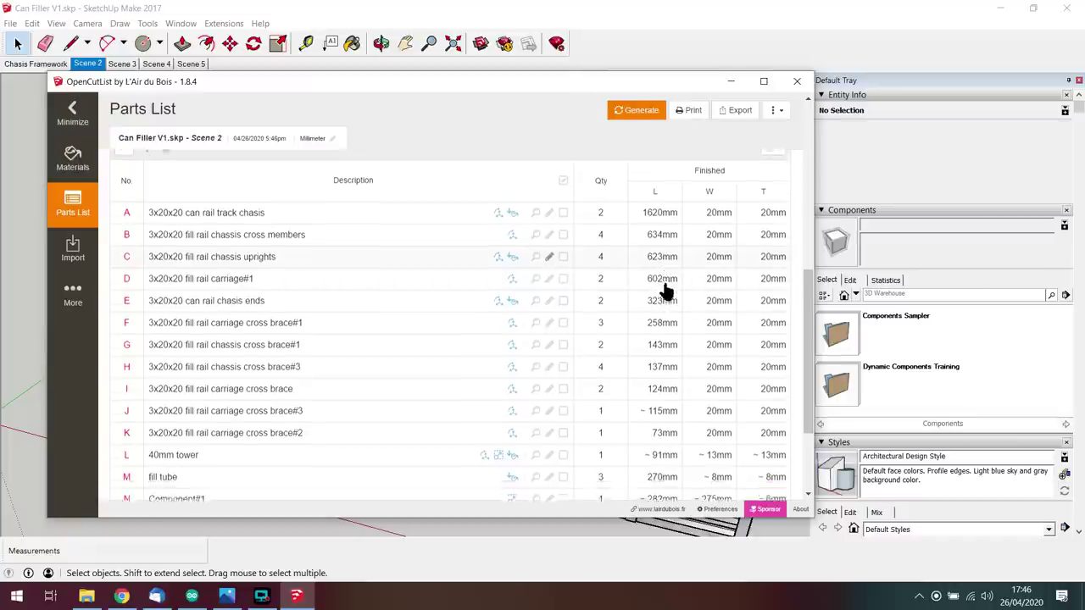
scroll(662, 289, "down", 1)
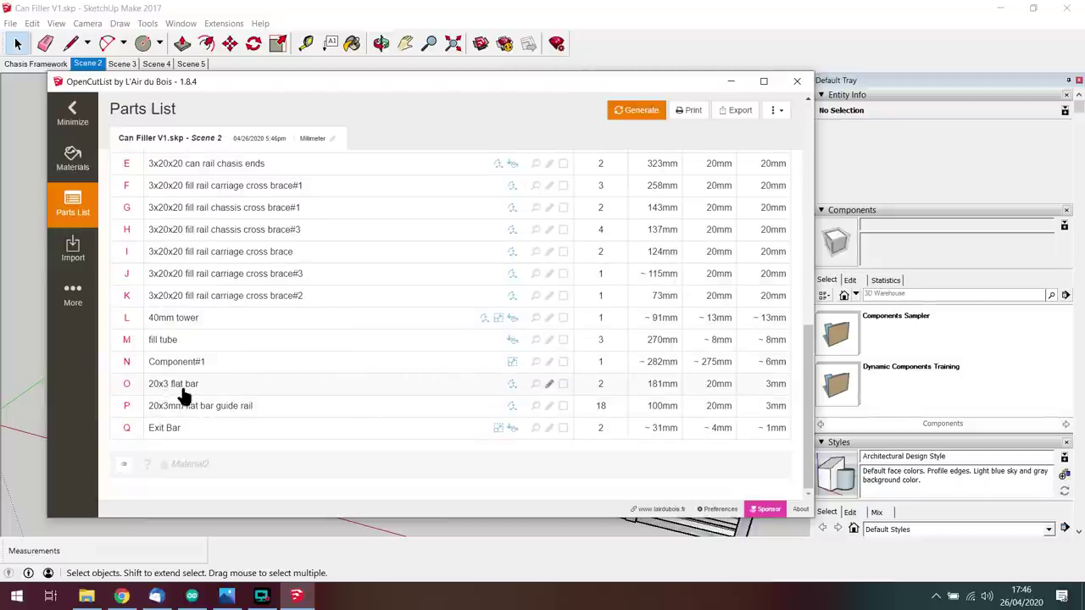
Step: Highlight part O, the two 181×20×3mm flat bars, inspect them, and reopen the parts list
left_click(535, 384)
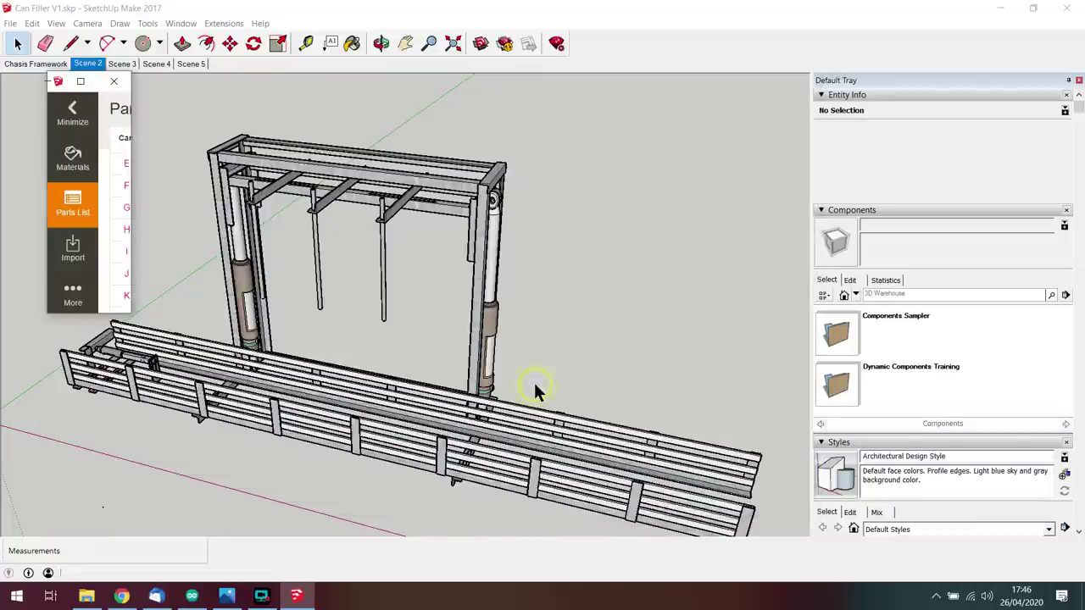
middle_click_drag(496, 392, 529, 371)
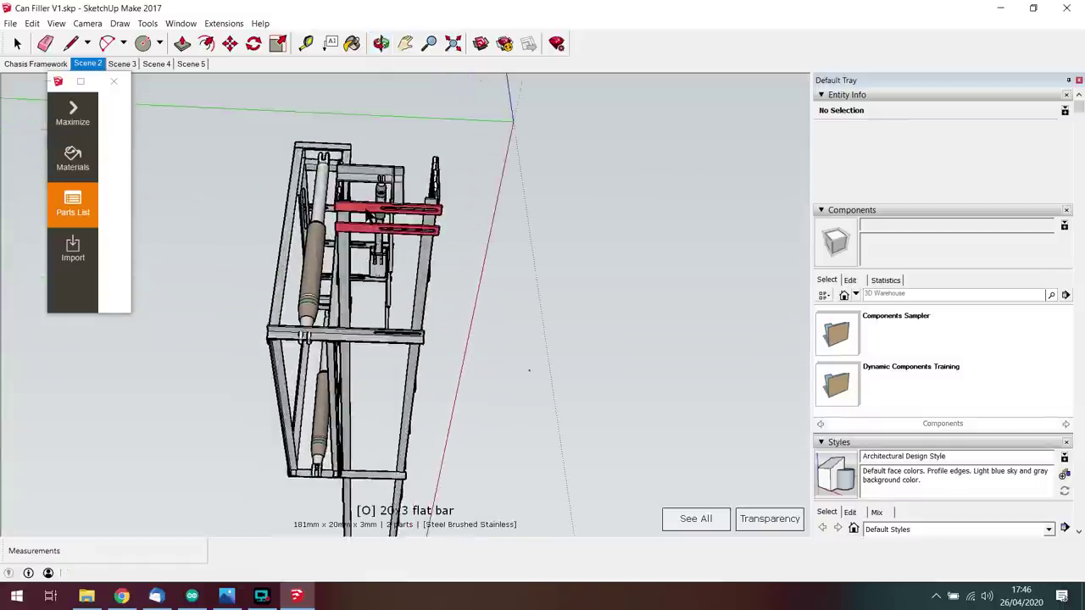
scroll(366, 215, "up", 5)
middle_click_drag(366, 185, 306, 209)
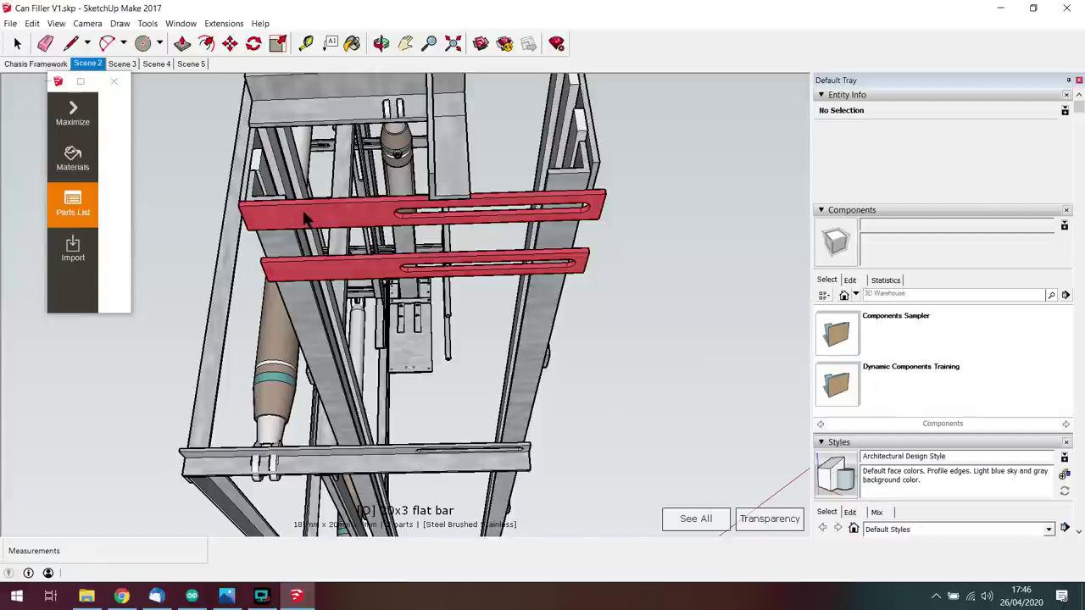
middle_click_drag(307, 218, 301, 245)
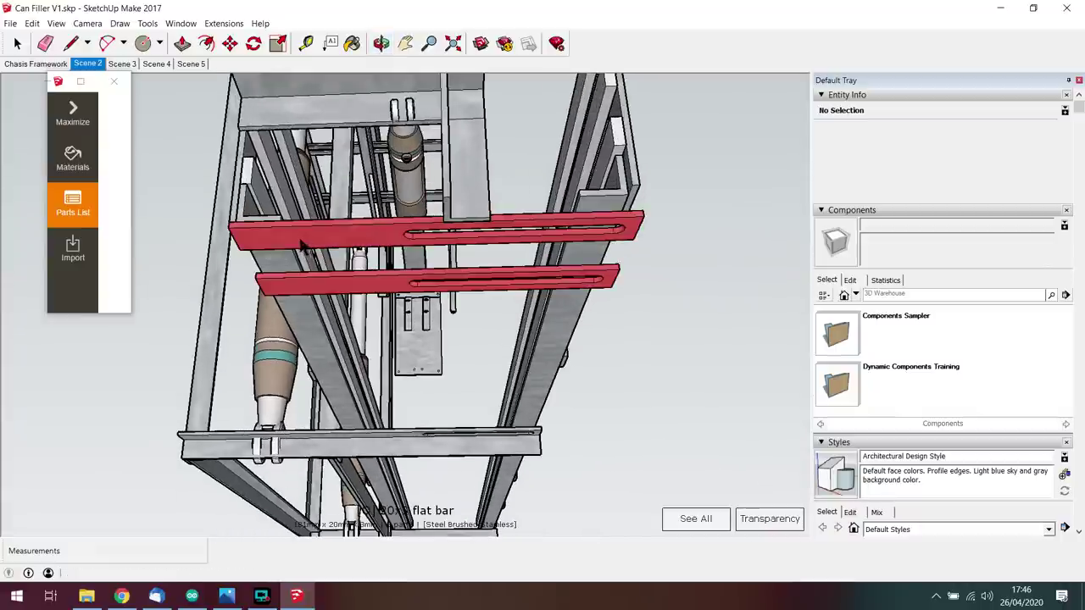
left_click(85, 219)
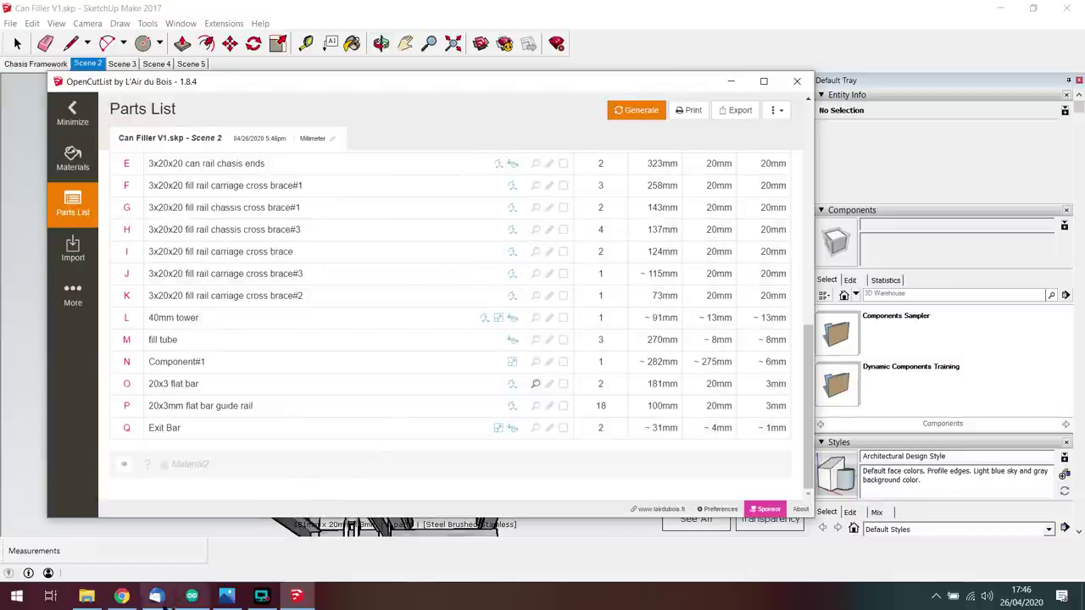
Step: Return to Chrome's kloon/OpenBeerFiller GitHub page and highlight the repository path in its URL
left_click(123, 597)
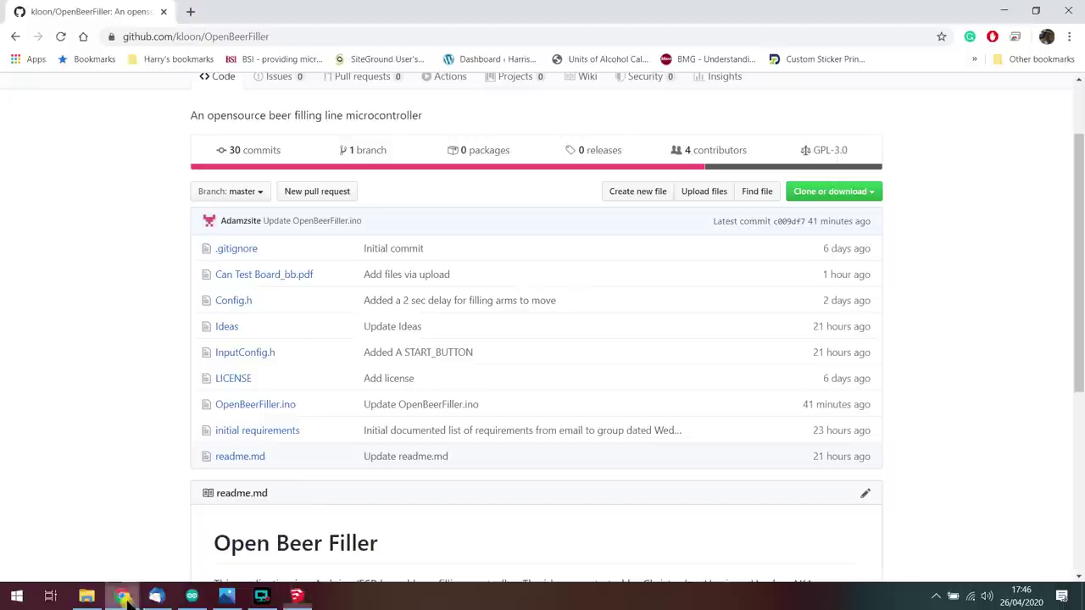
left_click(174, 36)
left_click_drag(268, 37, 286, 43)
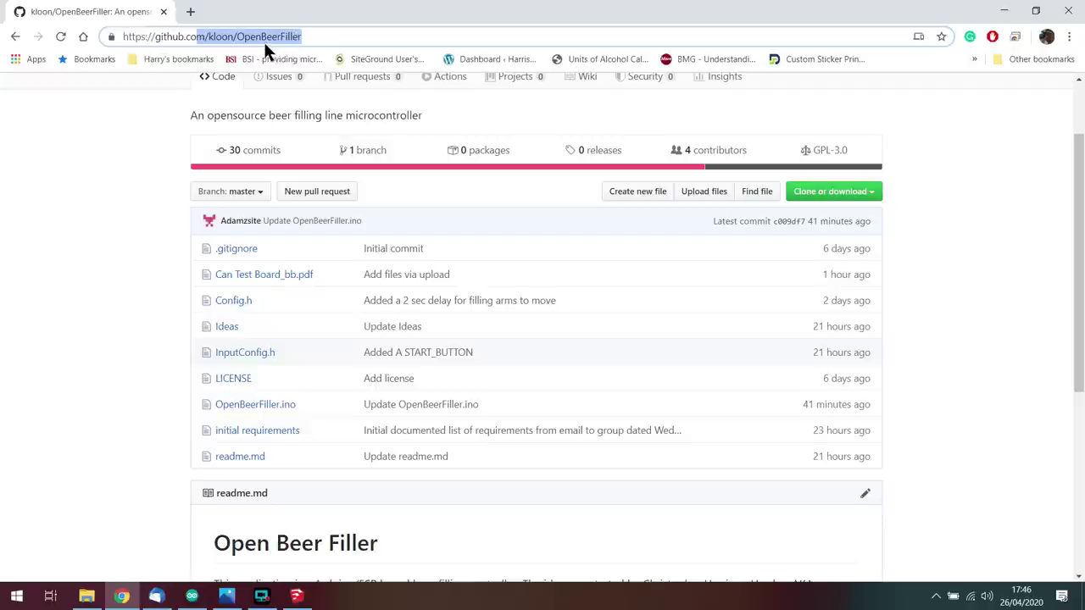
left_click(61, 161)
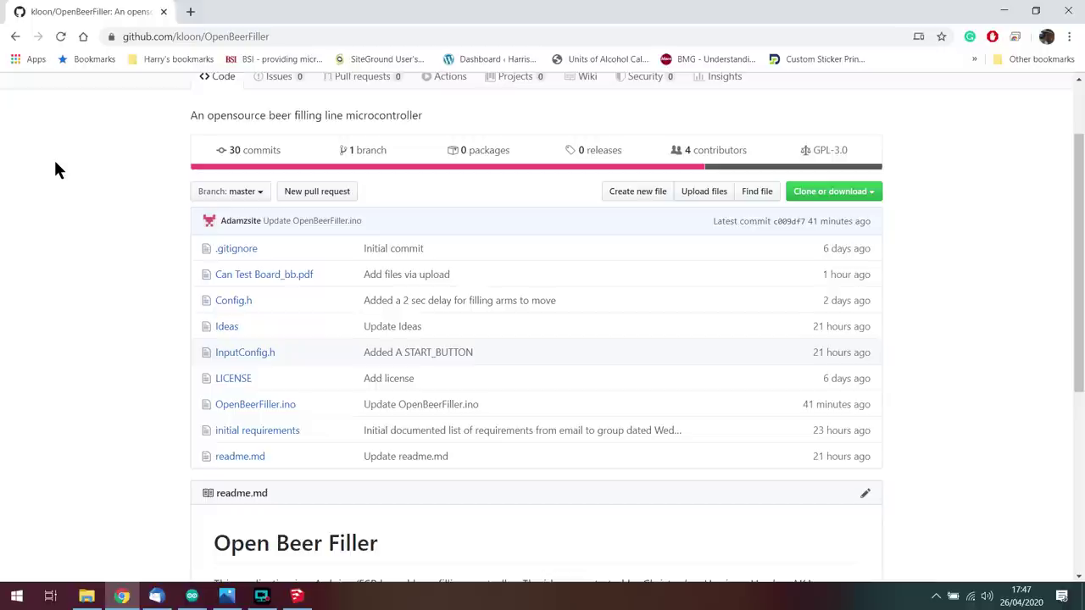
Step: Back in SketchUp, dismiss the OpenCutList window and view the frame, cylinders and rails in the Chasis Framework scene
left_click(307, 598)
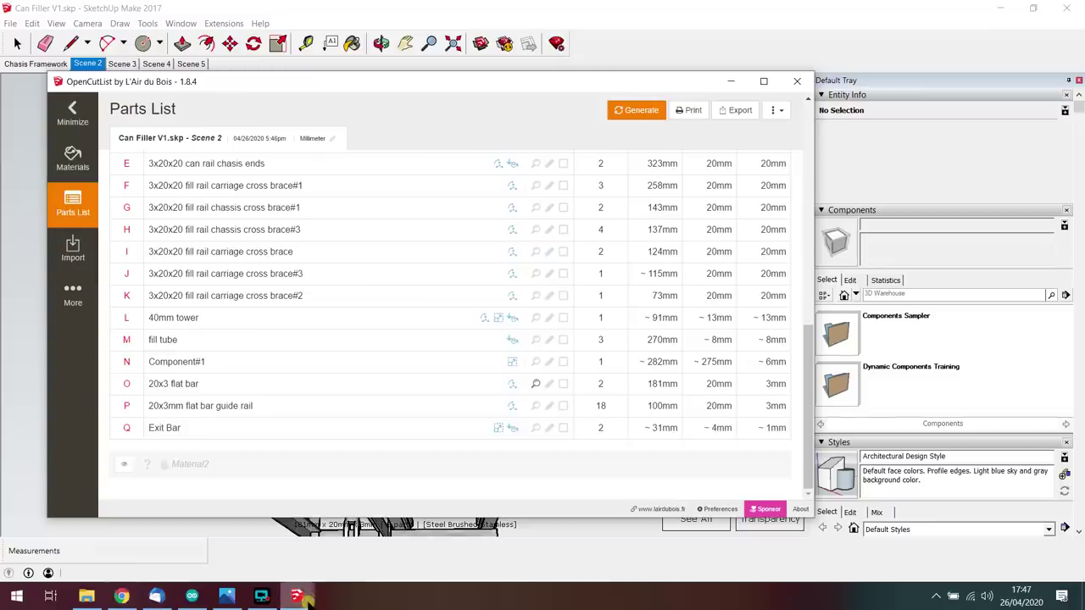
left_click(796, 82)
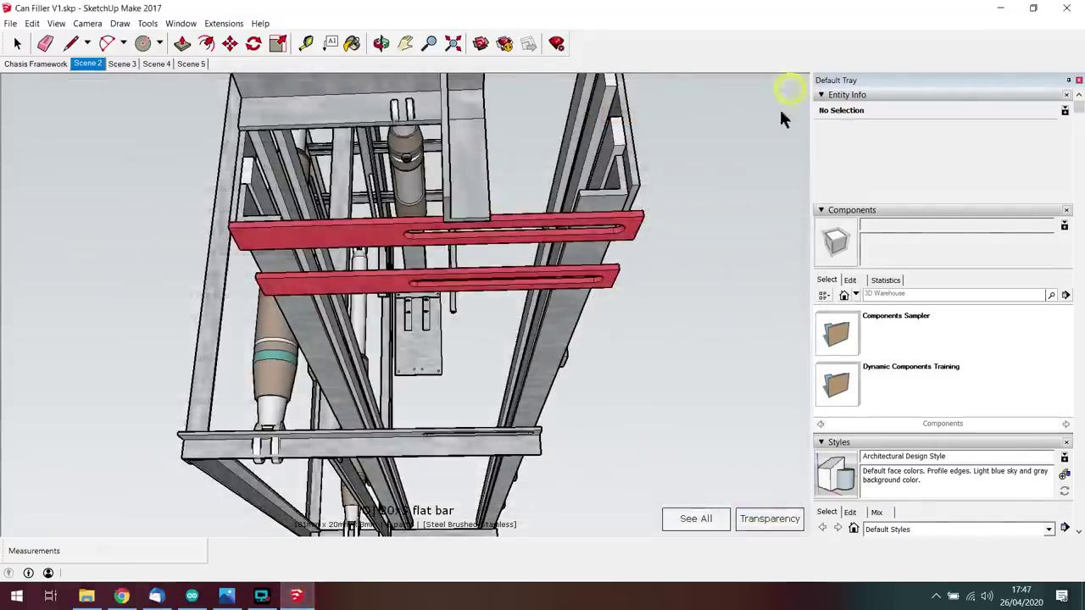
left_click(49, 65)
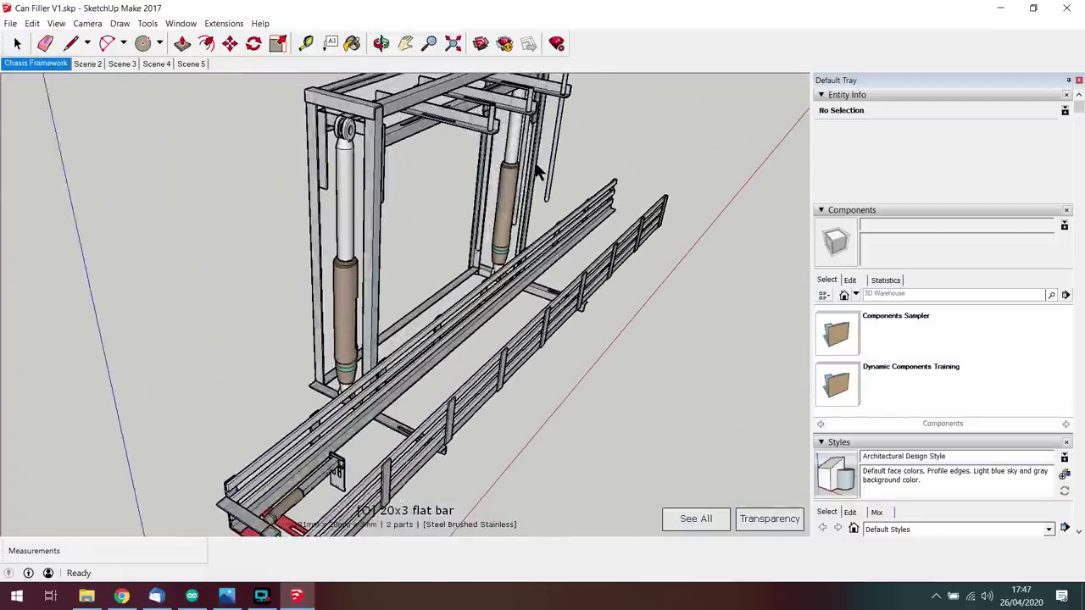